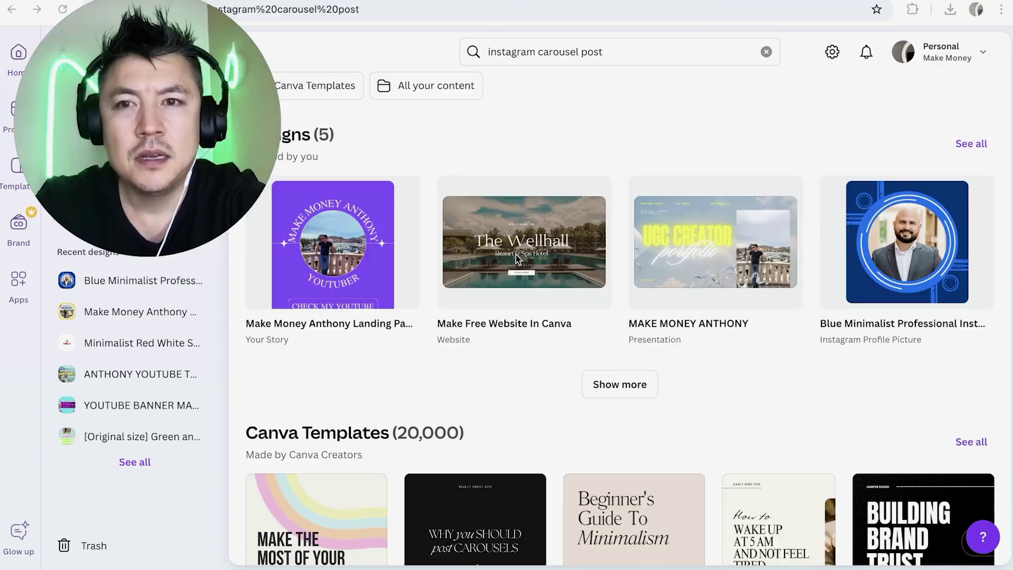
# Show the full list of Canva-made templates for the "instagram carousel post" search
pyautogui.scroll(-2, 661, 342)
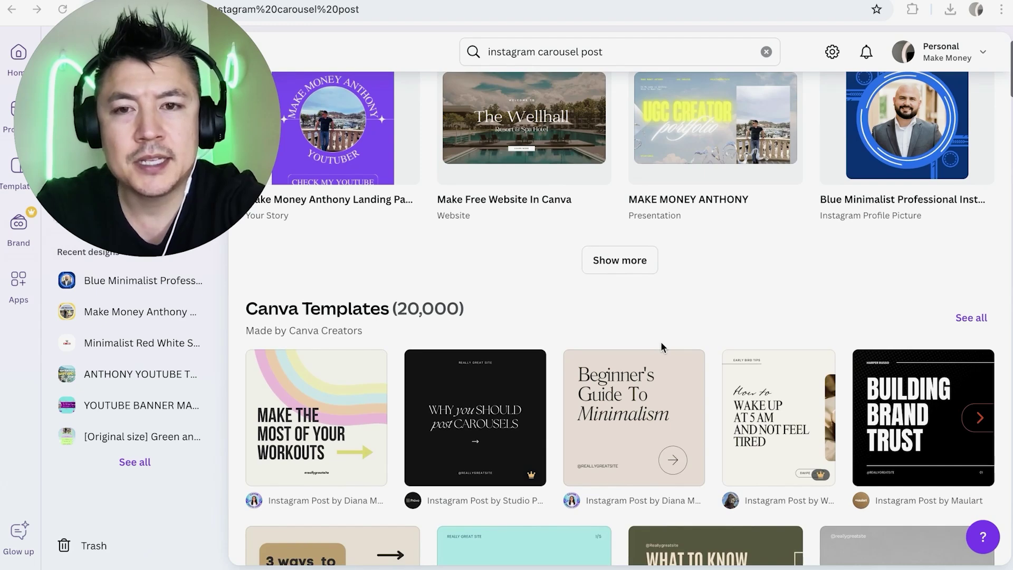
pyautogui.scroll(-1, 661, 343)
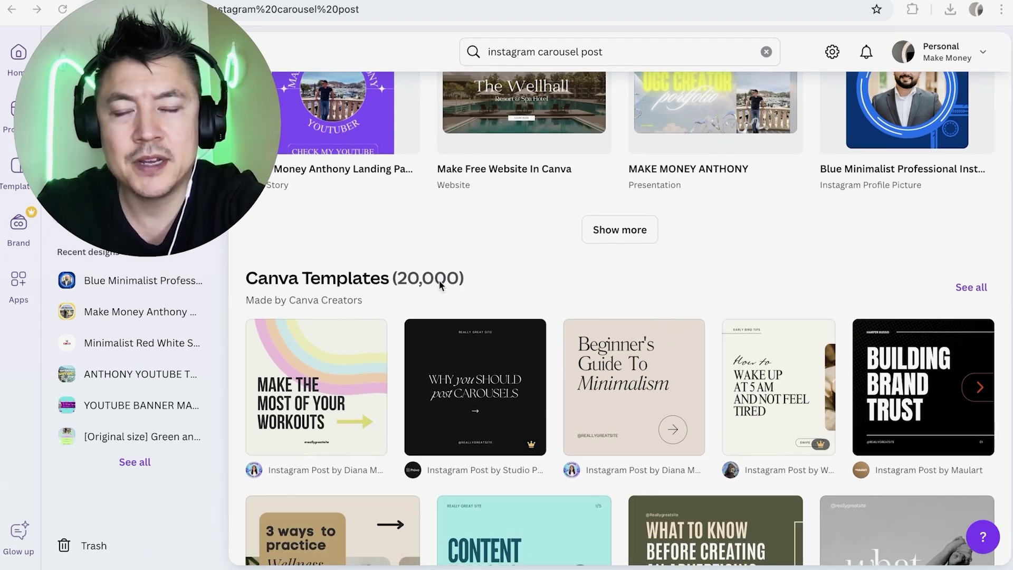
pyautogui.click(969, 289)
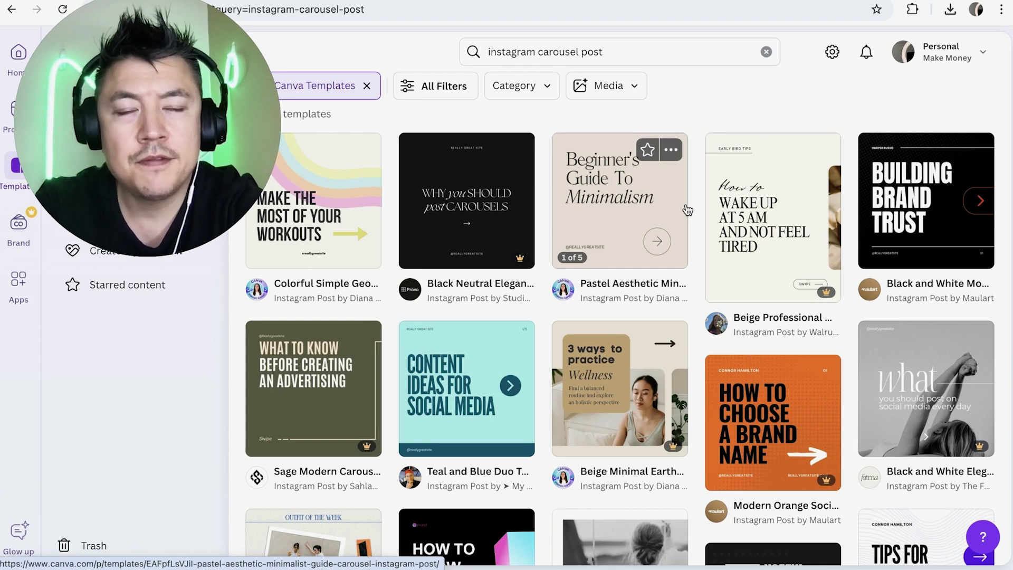
# Filter the carousel post templates by price to show only Free ones
pyautogui.scroll(-1, 695, 195)
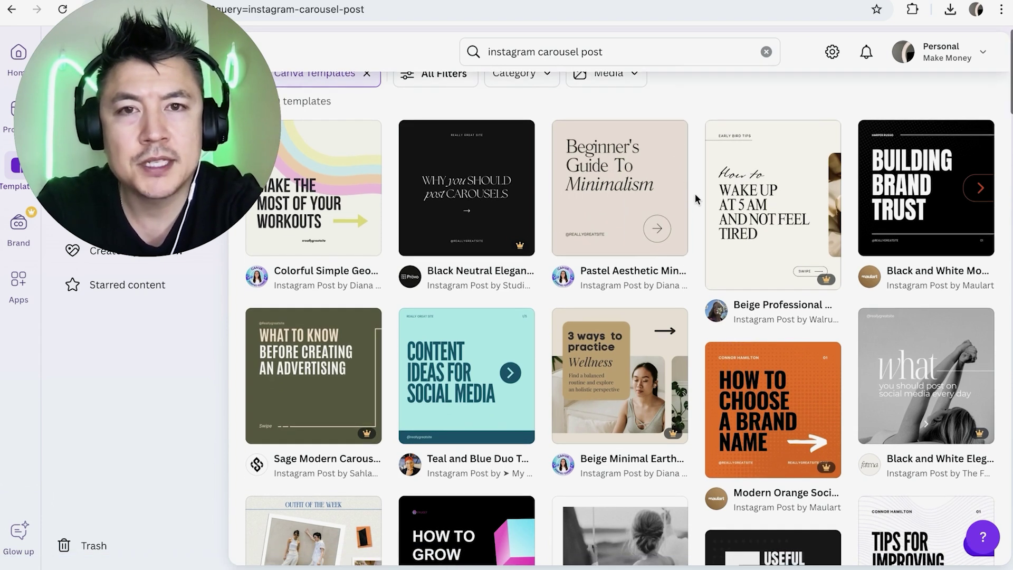
pyautogui.scroll(-3, 695, 199)
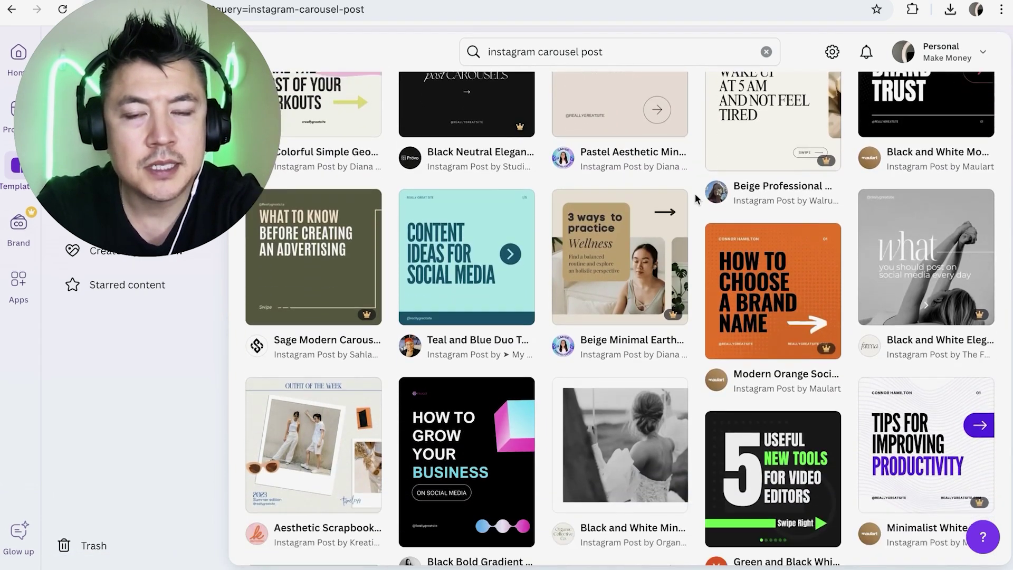
pyautogui.scroll(3, 695, 199)
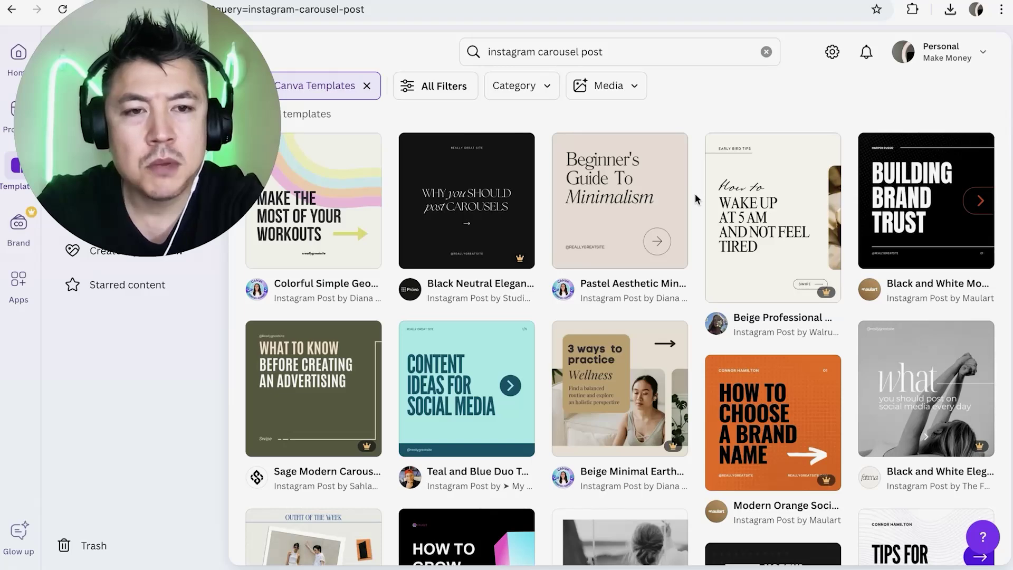
pyautogui.scroll(-2, 697, 199)
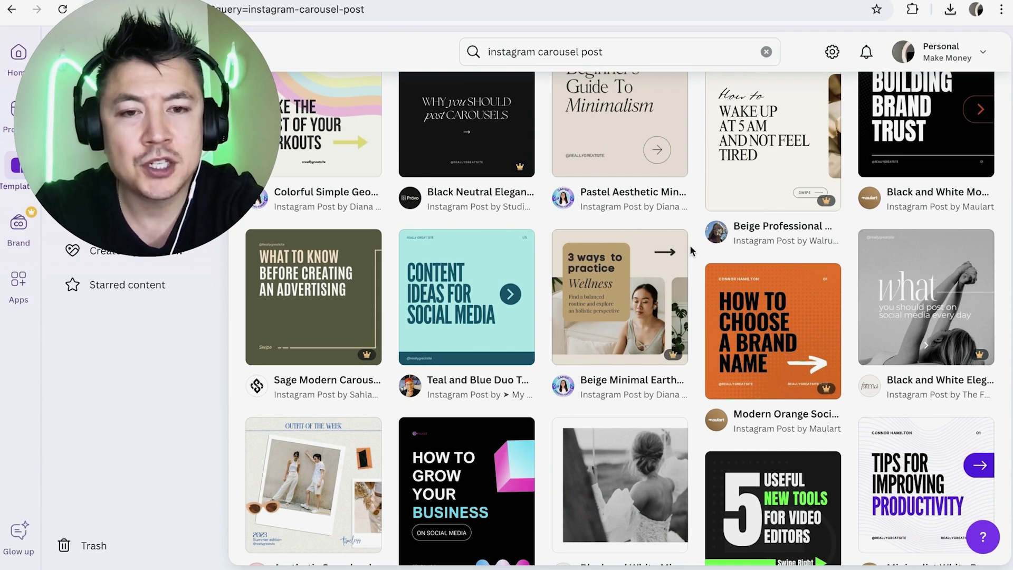
pyautogui.scroll(1, 690, 248)
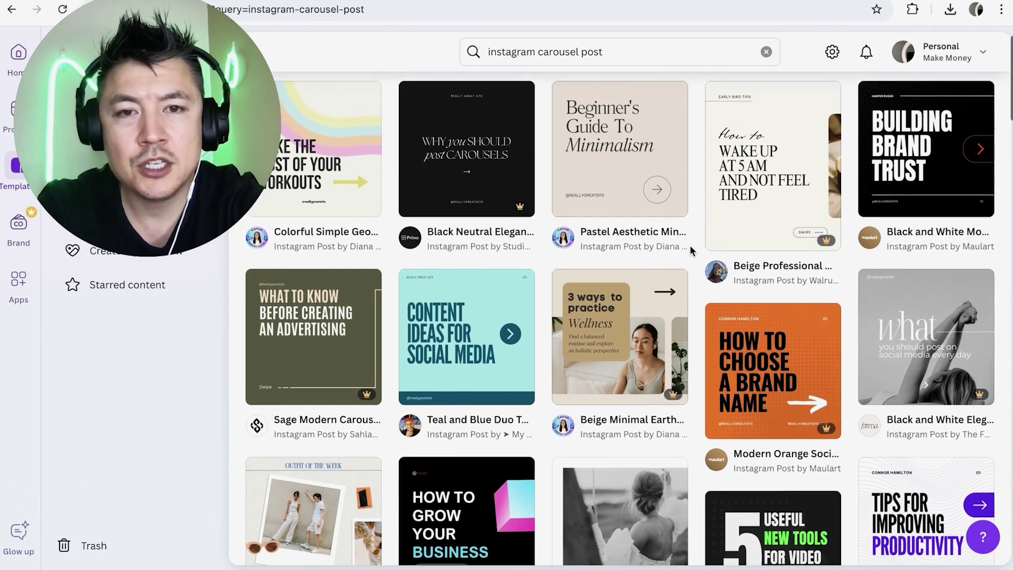
pyautogui.scroll(1, 689, 245)
pyautogui.click(441, 92)
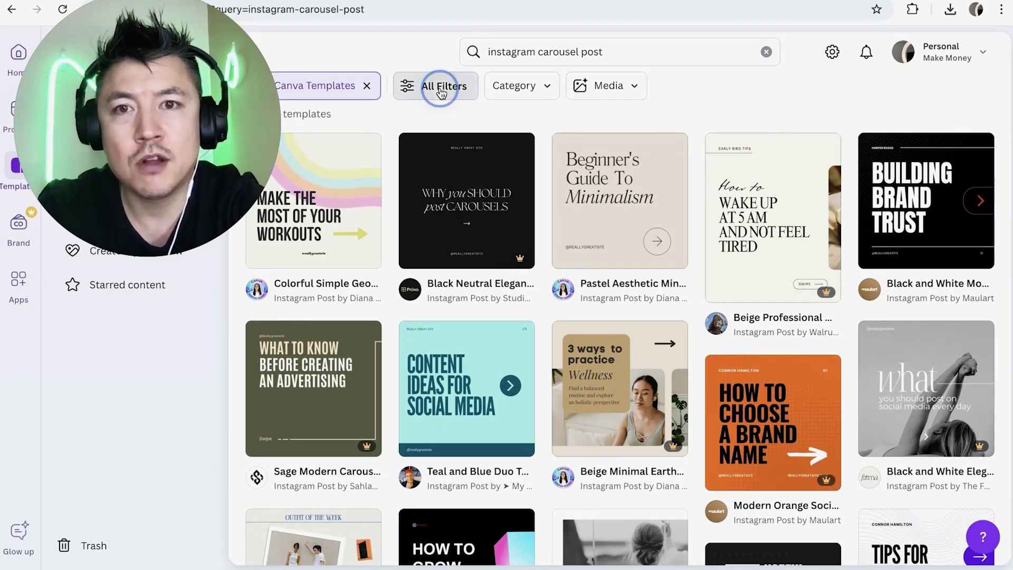
pyautogui.scroll(-5, 75, 275)
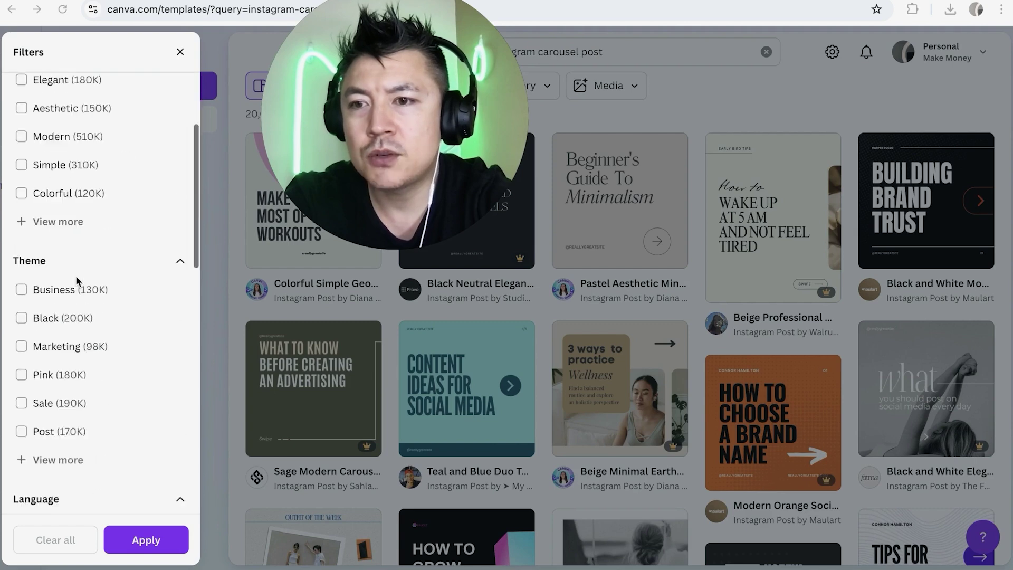
pyautogui.scroll(-10, 75, 275)
pyautogui.click(56, 379)
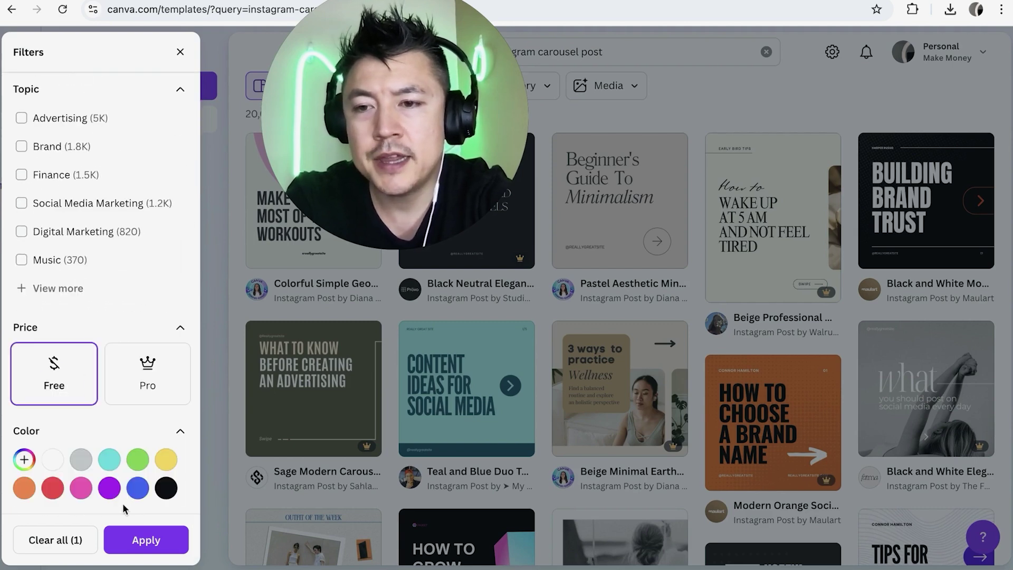
pyautogui.click(124, 539)
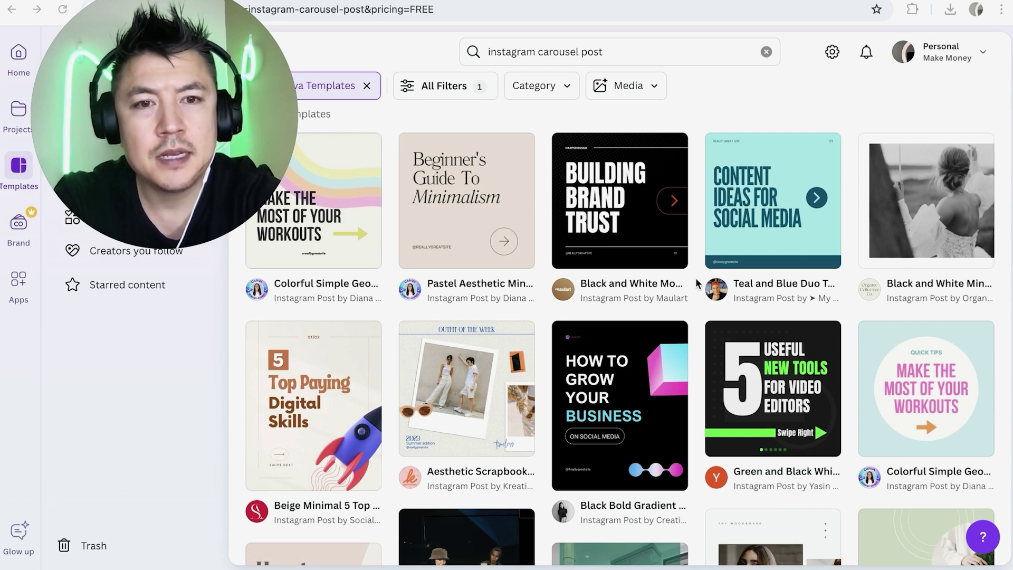
# Browse the free templates and open the green and black "5 Useful New Tools for Video Editors" carousel post
pyautogui.scroll(-2, 697, 283)
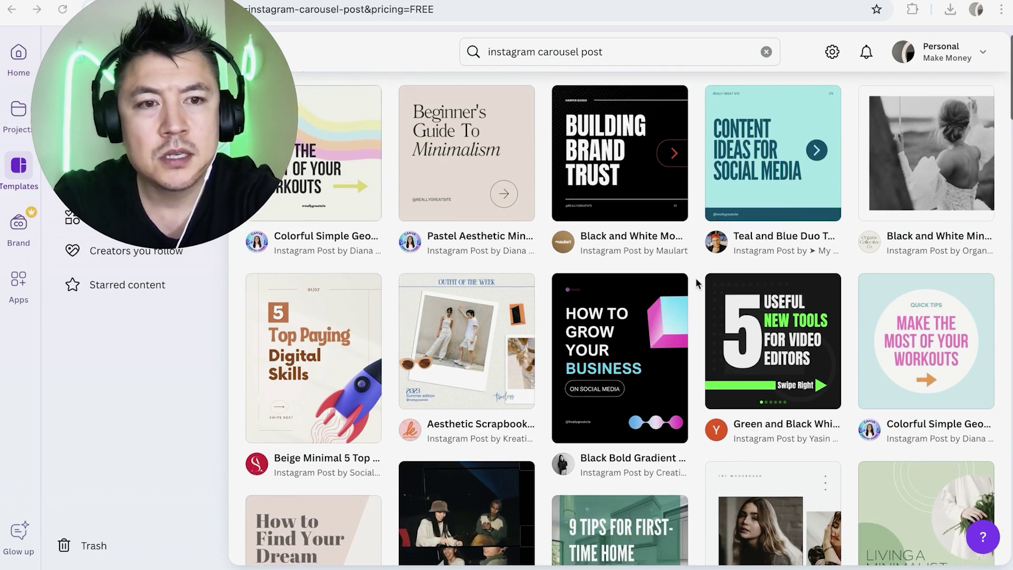
pyautogui.scroll(-6, 697, 283)
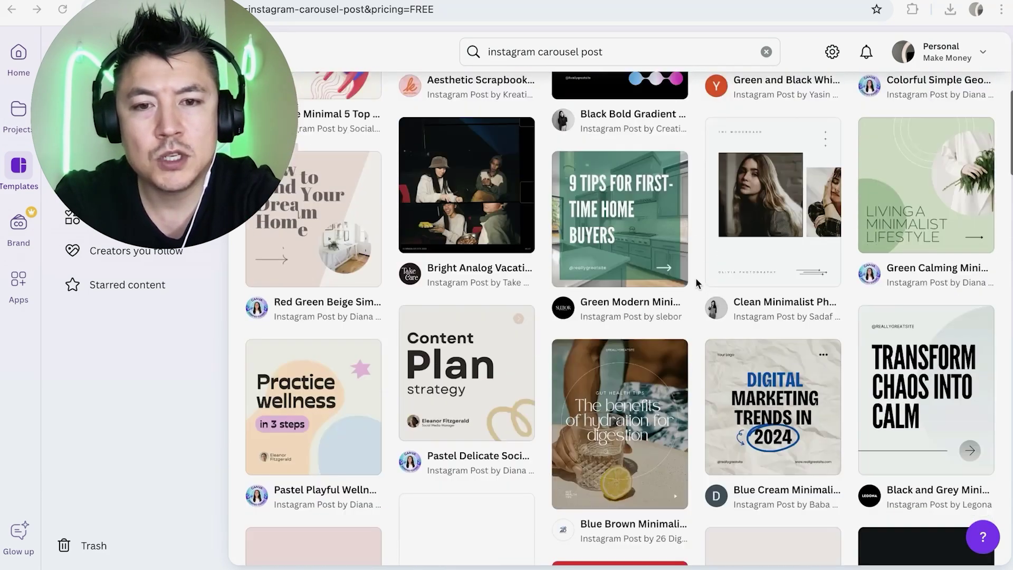
pyautogui.scroll(-2, 696, 278)
pyautogui.scroll(5, 695, 278)
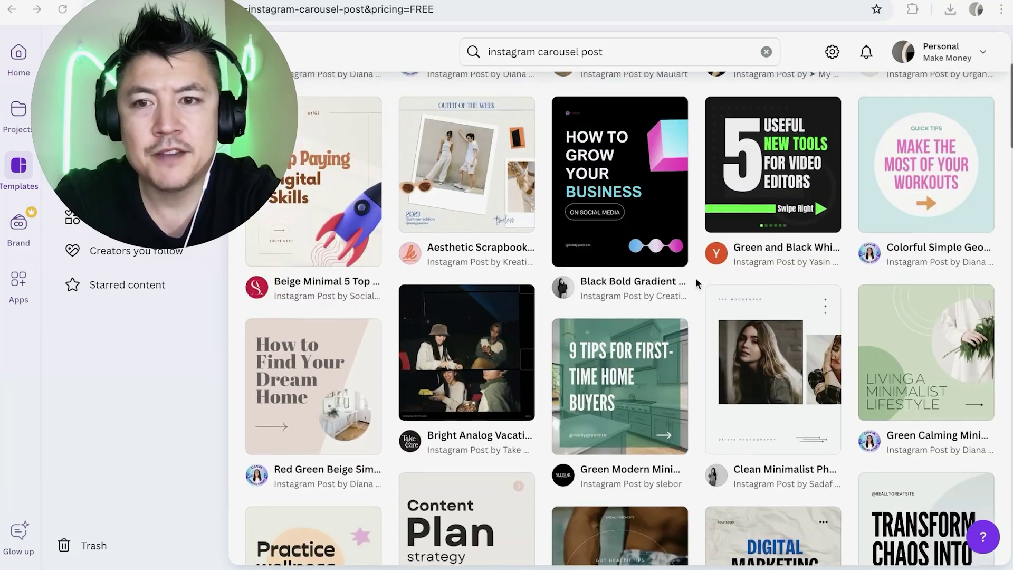
pyautogui.scroll(1, 696, 278)
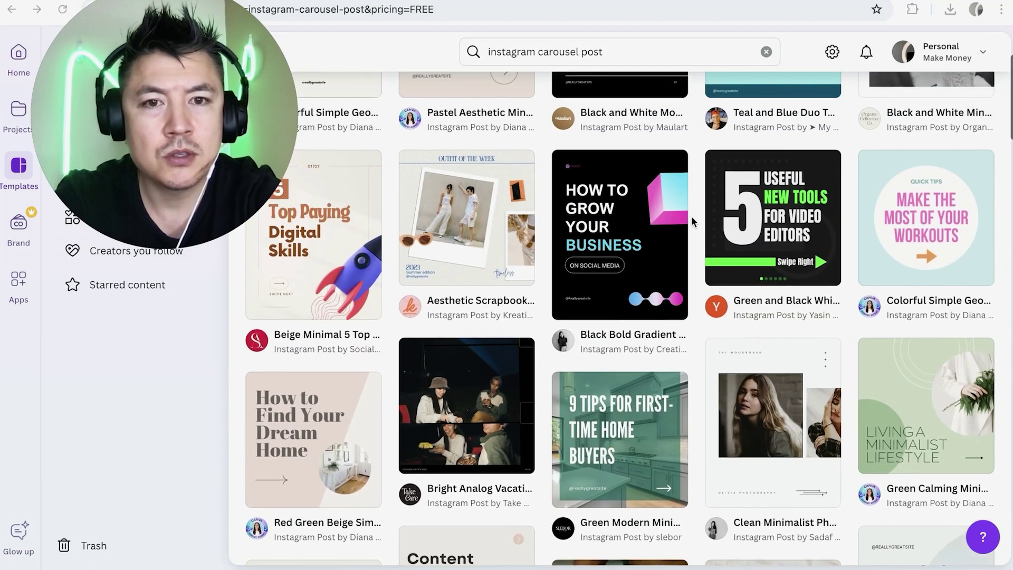
pyautogui.scroll(1, 692, 222)
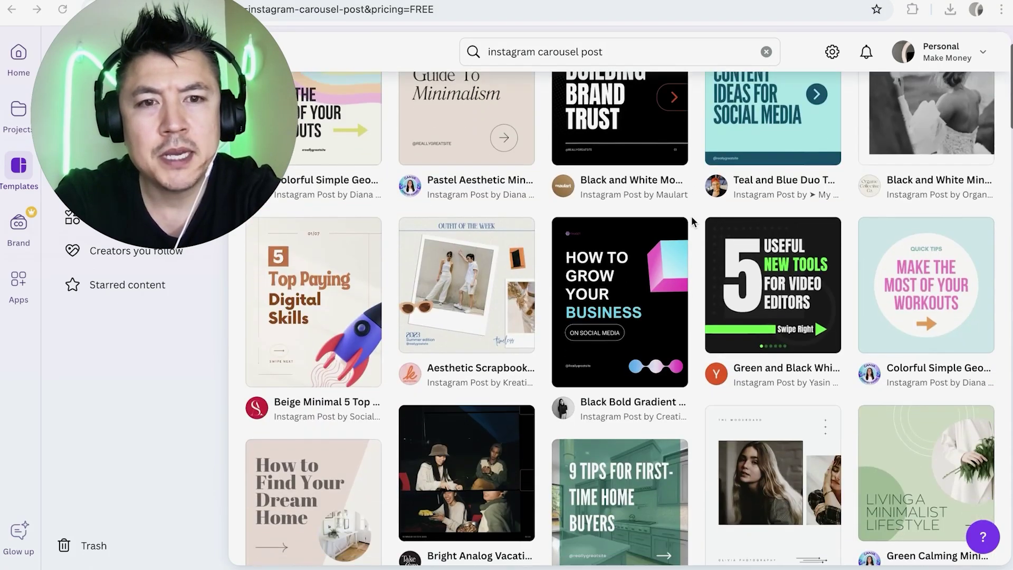
pyautogui.click(752, 291)
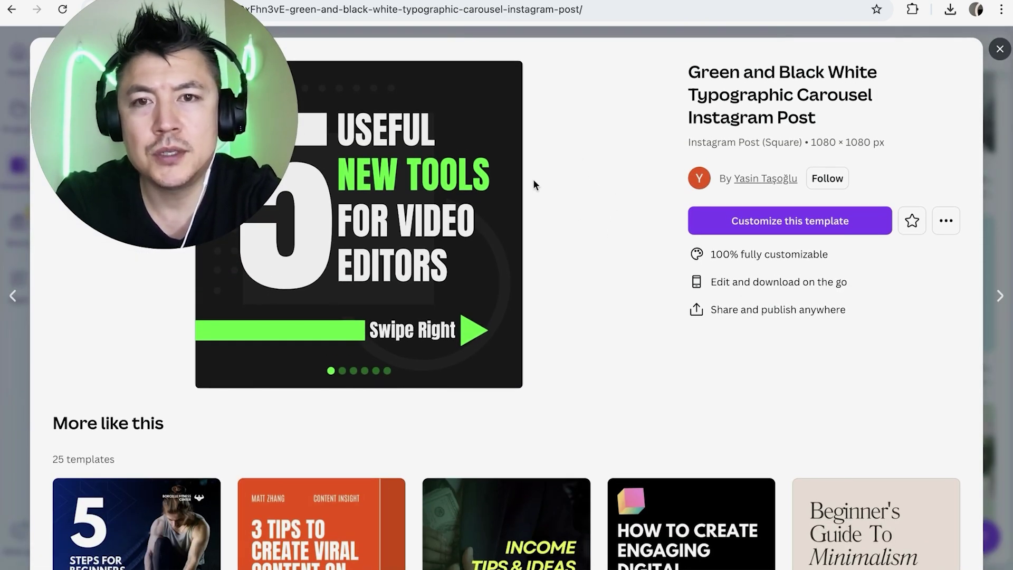
# Look through the similar templates, then open the Green and Black White Typographic Carousel Instagram Post for customizing
pyautogui.scroll(-3, 579, 234)
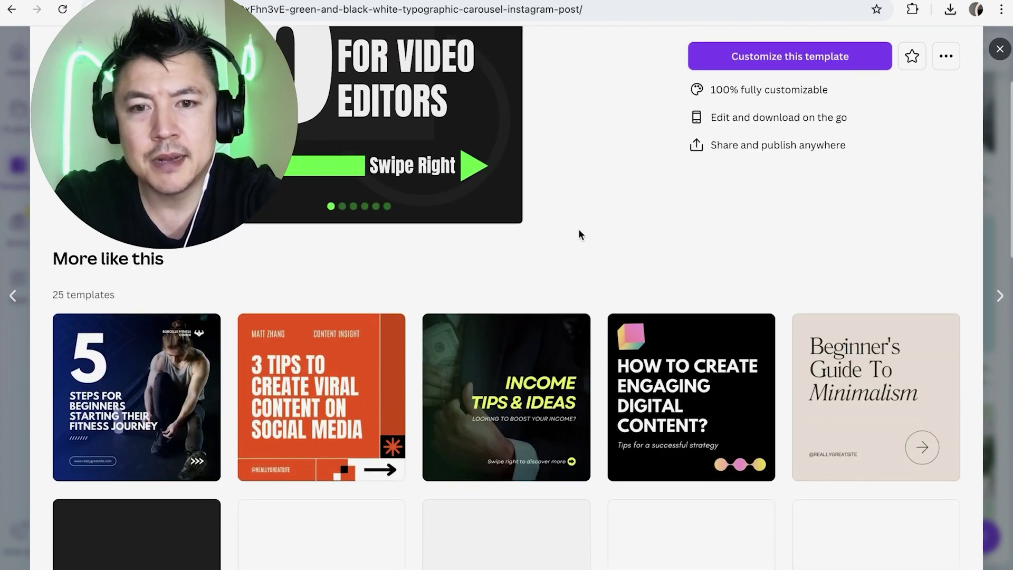
pyautogui.scroll(-2, 597, 264)
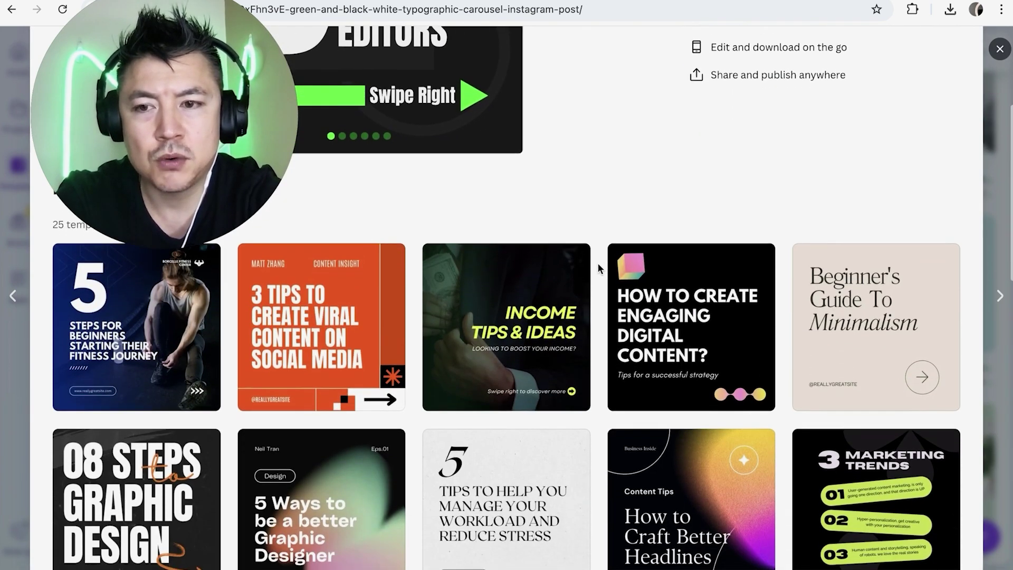
pyautogui.scroll(-2, 597, 262)
pyautogui.scroll(4, 598, 263)
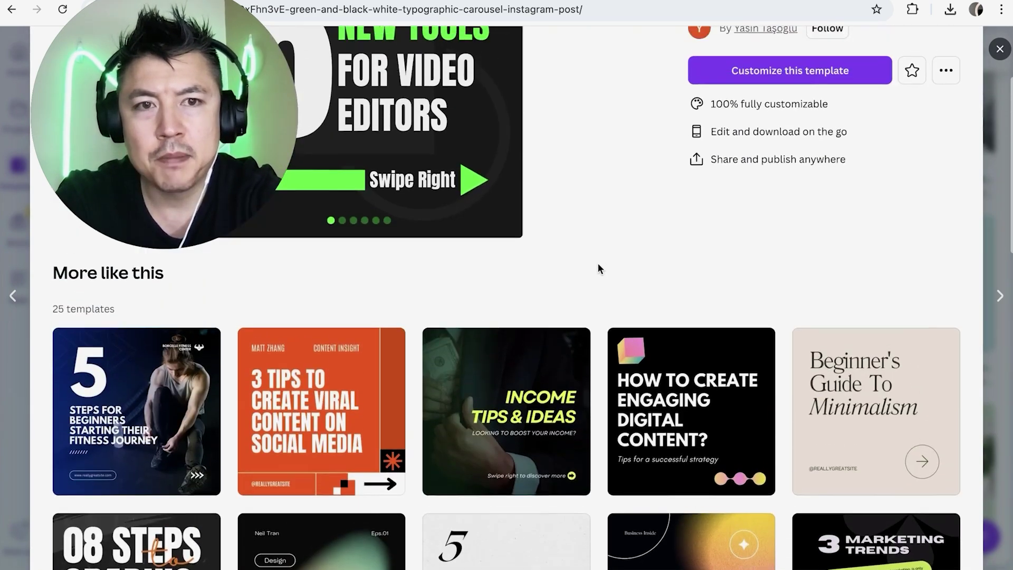
pyautogui.scroll(3, 598, 263)
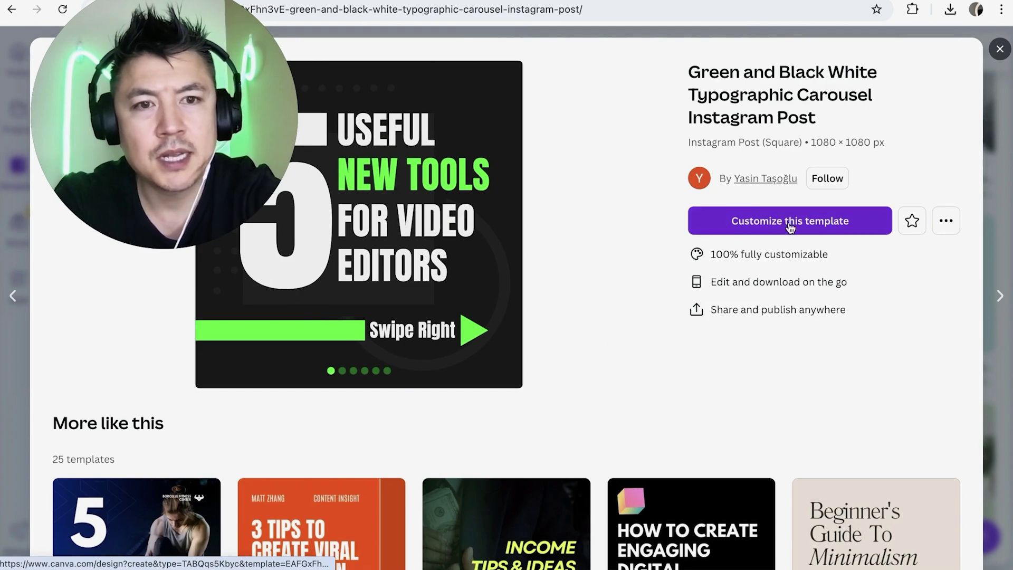
pyautogui.click(765, 222)
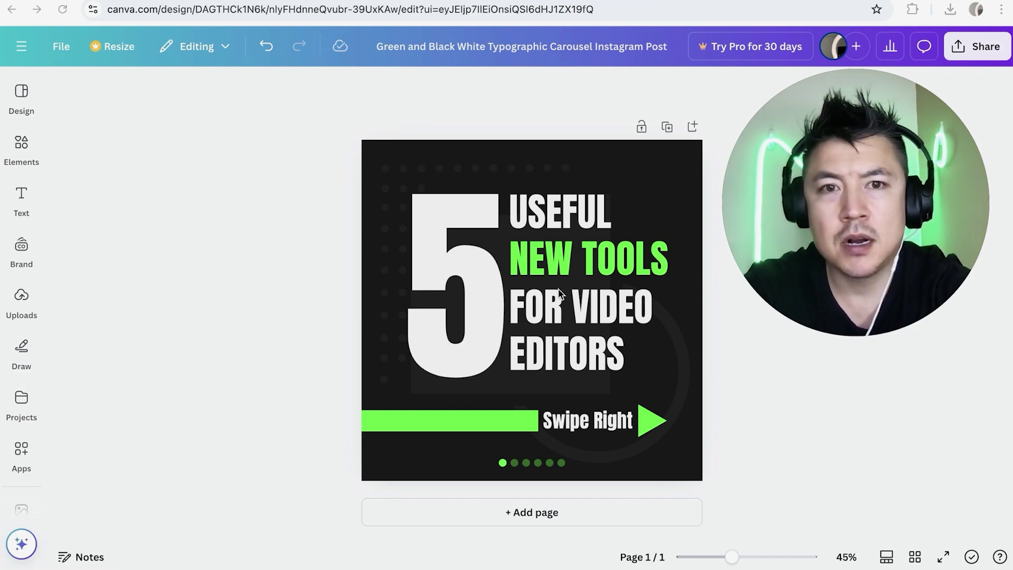
# Replace the large number 5 on the cover with 3
pyautogui.click(529, 227)
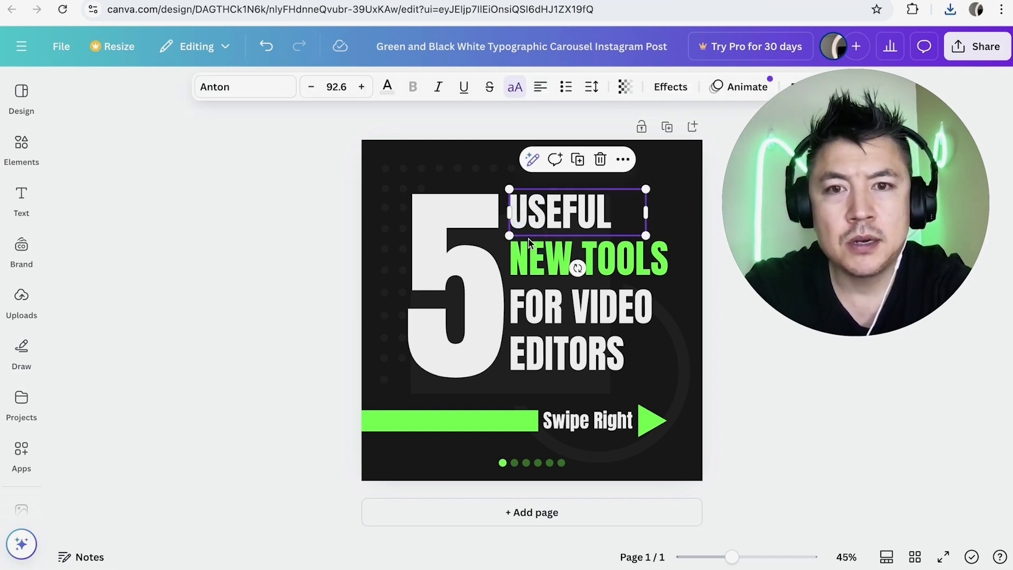
pyautogui.click(464, 263)
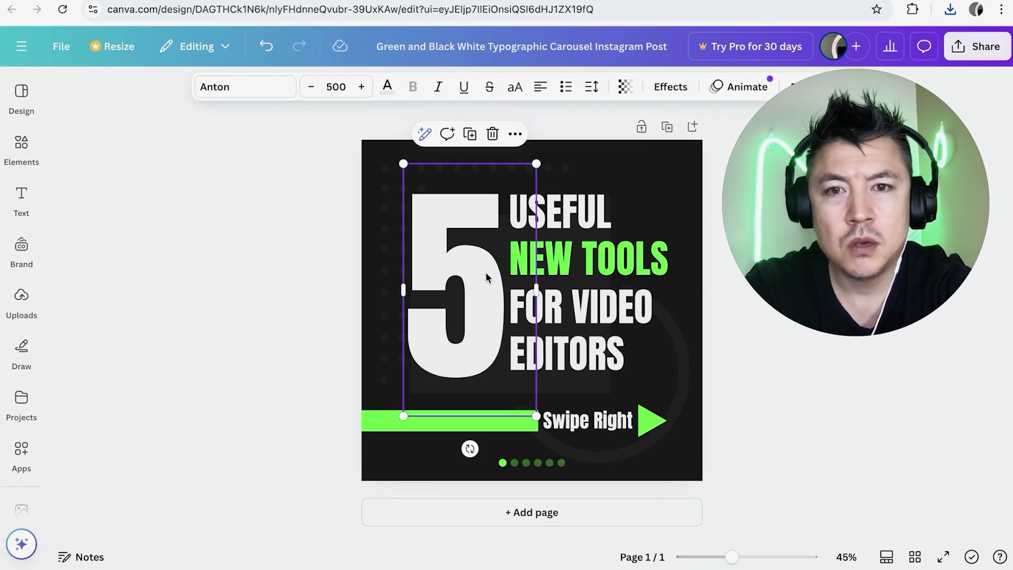
pyautogui.doubleClick(472, 260)
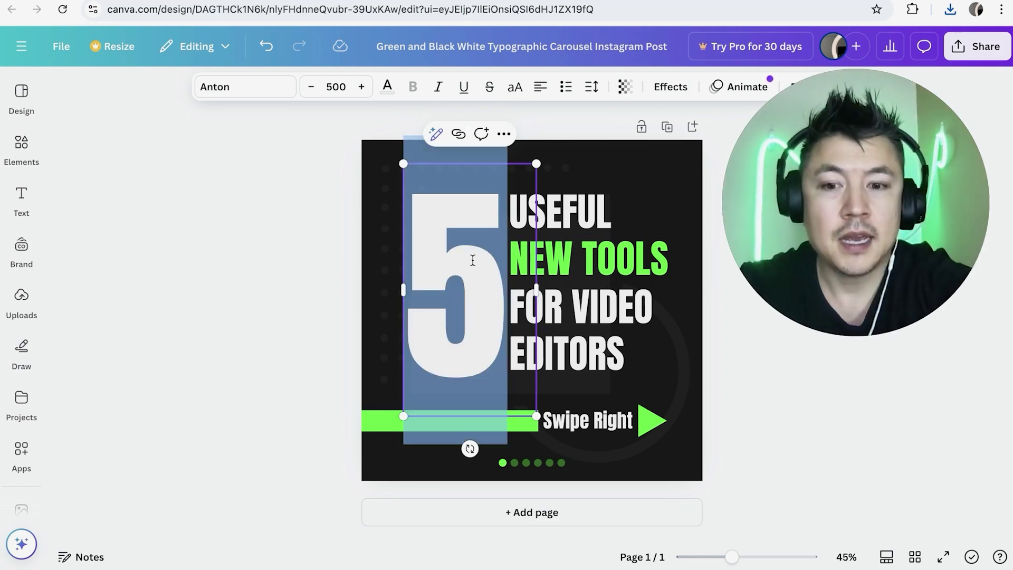
pyautogui.write('3')
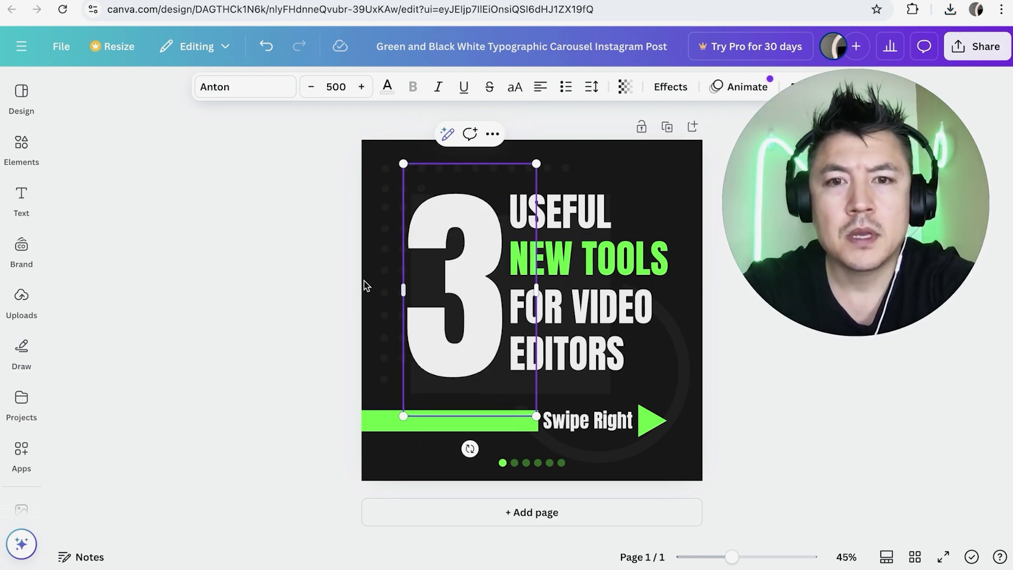
pyautogui.click(276, 276)
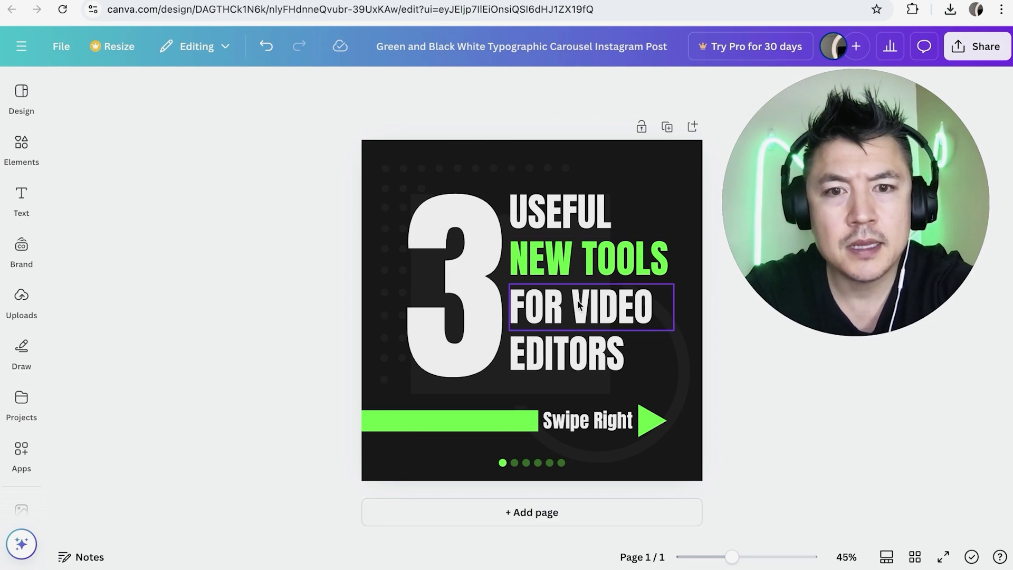
# Replace the heading word "EDITORS" with "INFLUENCERS" and reduce its font size to 73.6 so it fits one line
pyautogui.click(588, 350)
pyautogui.click(589, 351)
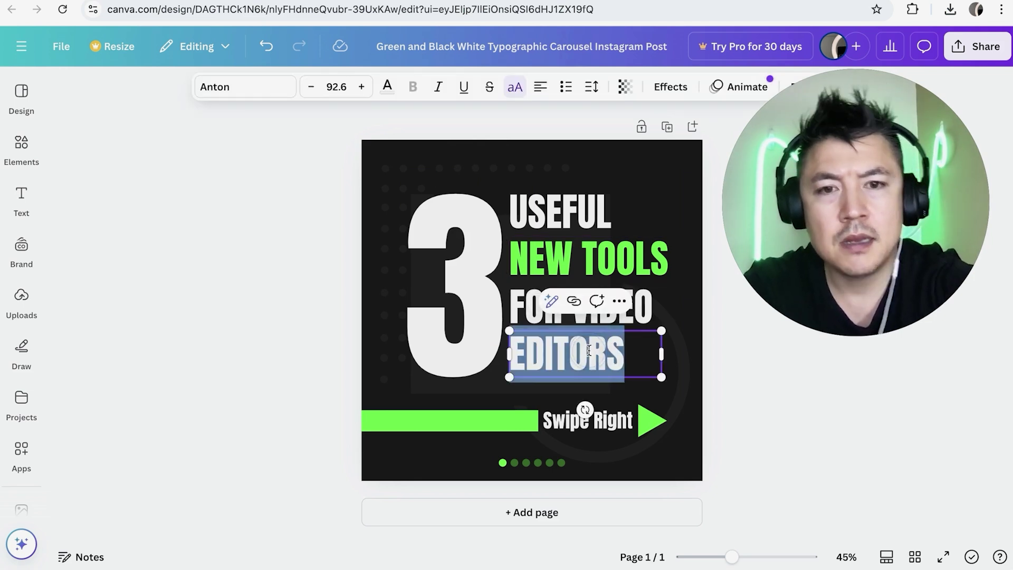
pyautogui.write('INFLUENCERS')
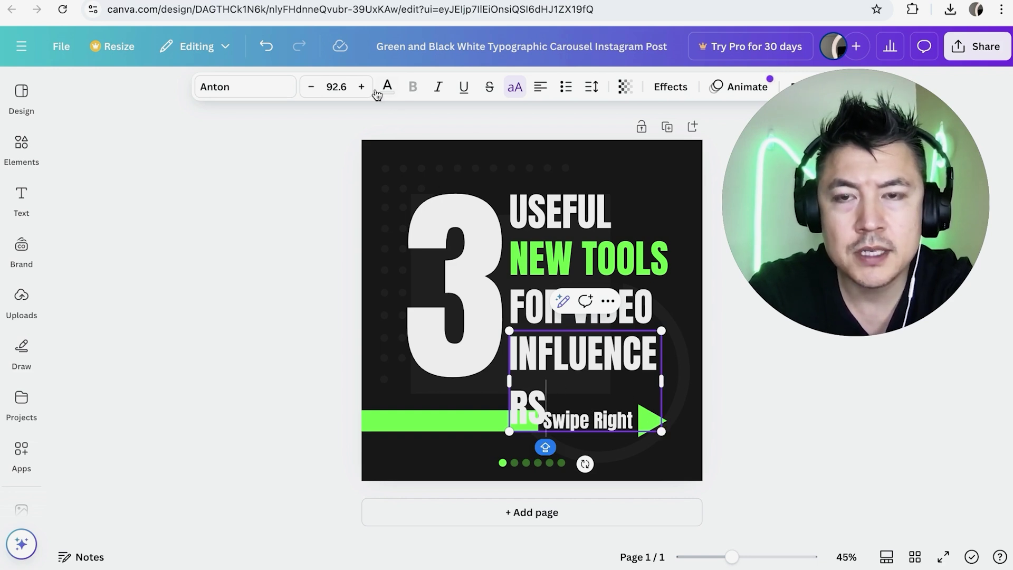
pyautogui.doubleClick(555, 397)
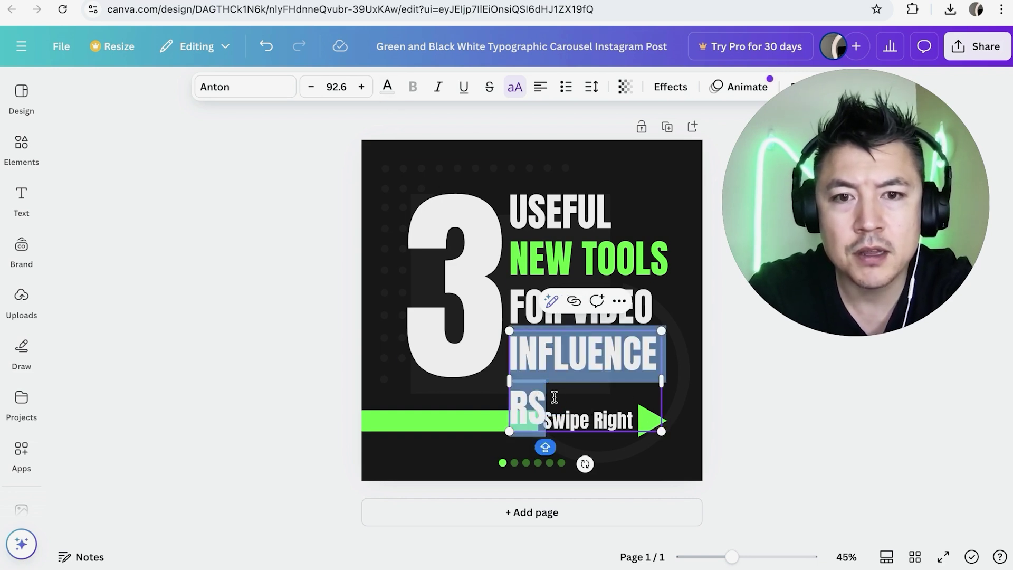
pyautogui.moveTo(311, 88); pyautogui.dragTo(312, 90)
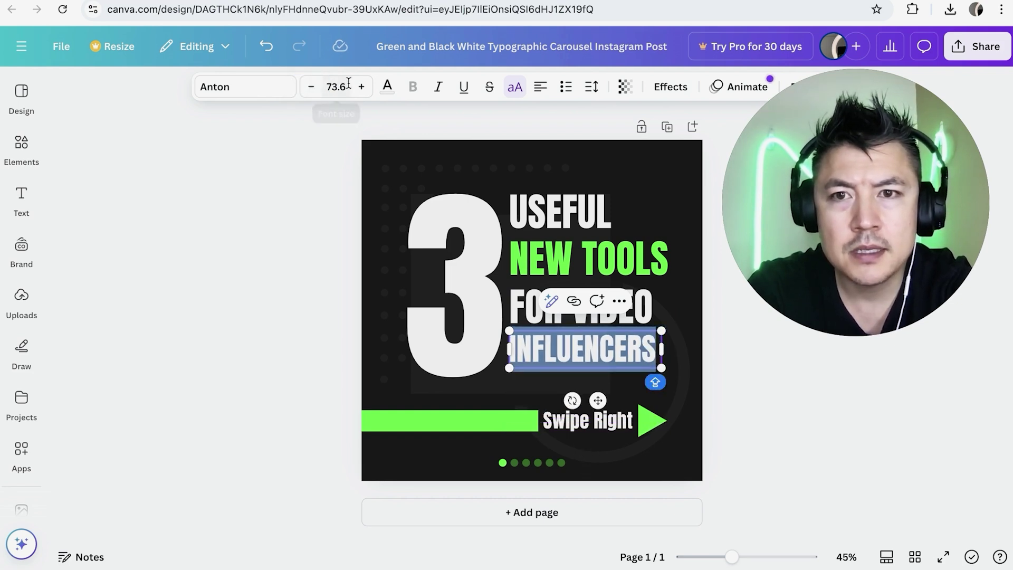
# Replace the heading word "USEFUL" with "COOL"
pyautogui.click(607, 227)
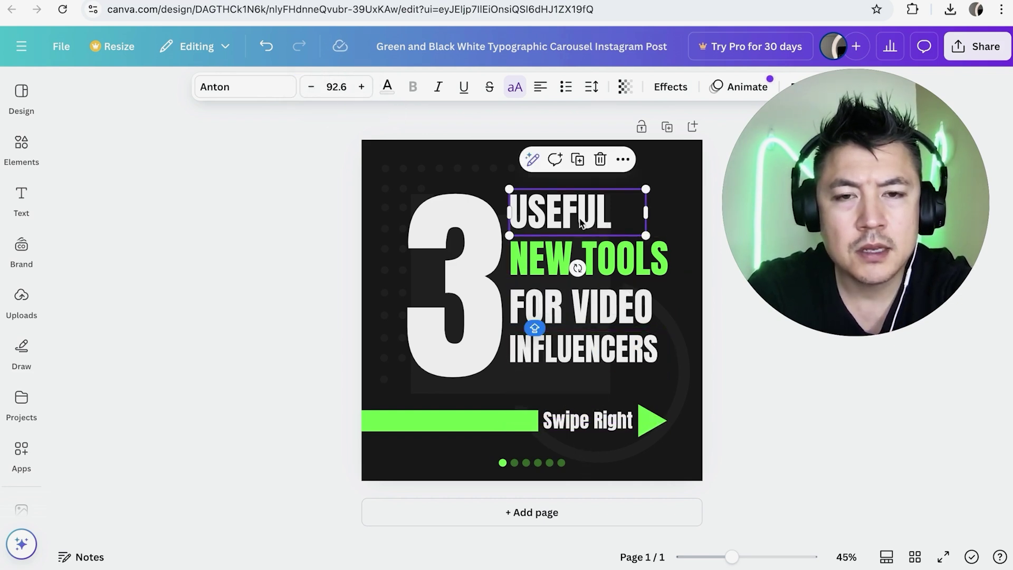
pyautogui.doubleClick(597, 210)
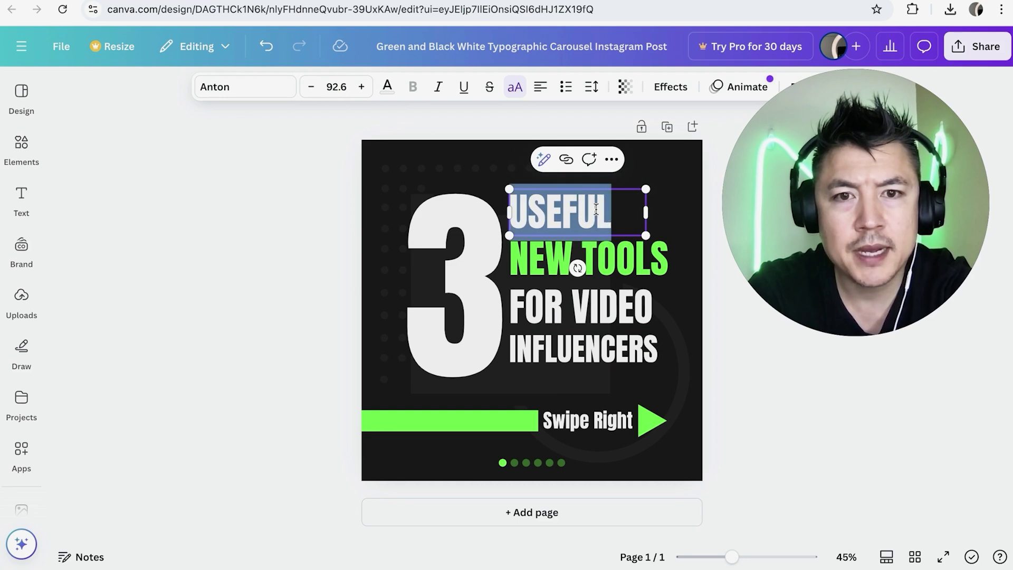
pyautogui.write('COOL')
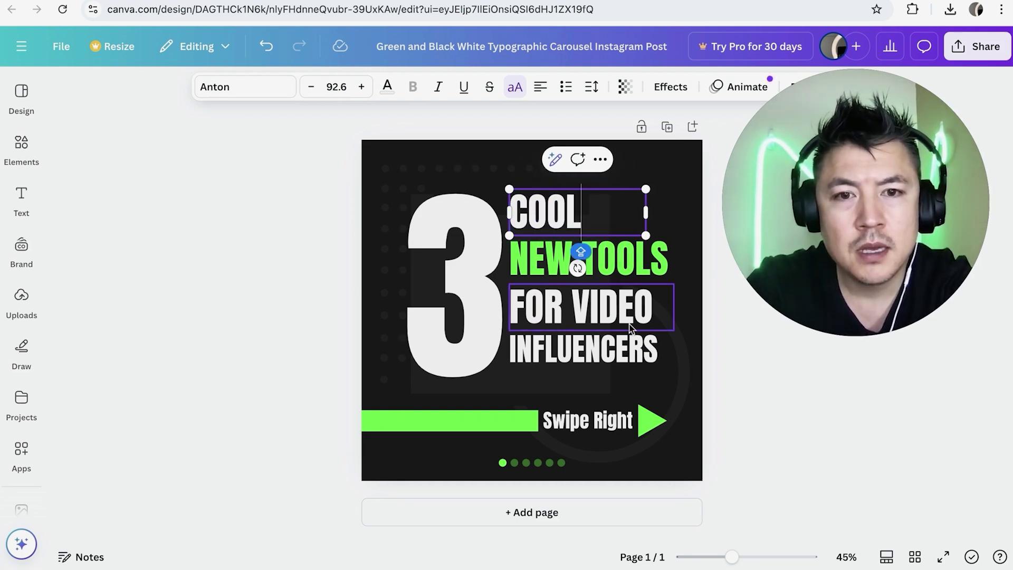
# Enlarge the "Swipe Right" text to a font size of about 50.9 and center it between the green bar and the arrowhead
pyautogui.doubleClick(601, 421)
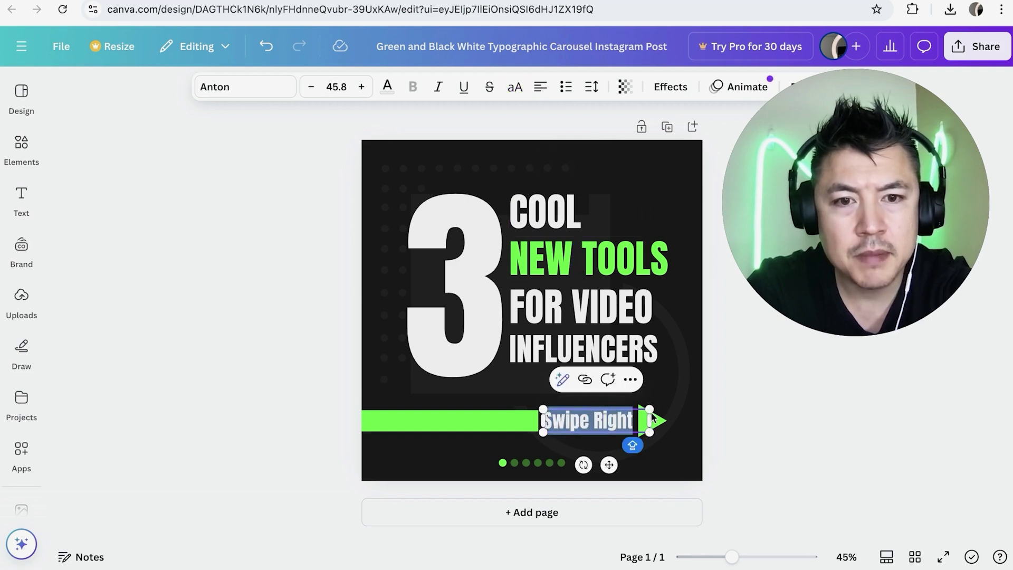
pyautogui.moveTo(650, 410); pyautogui.dragTo(658, 402)
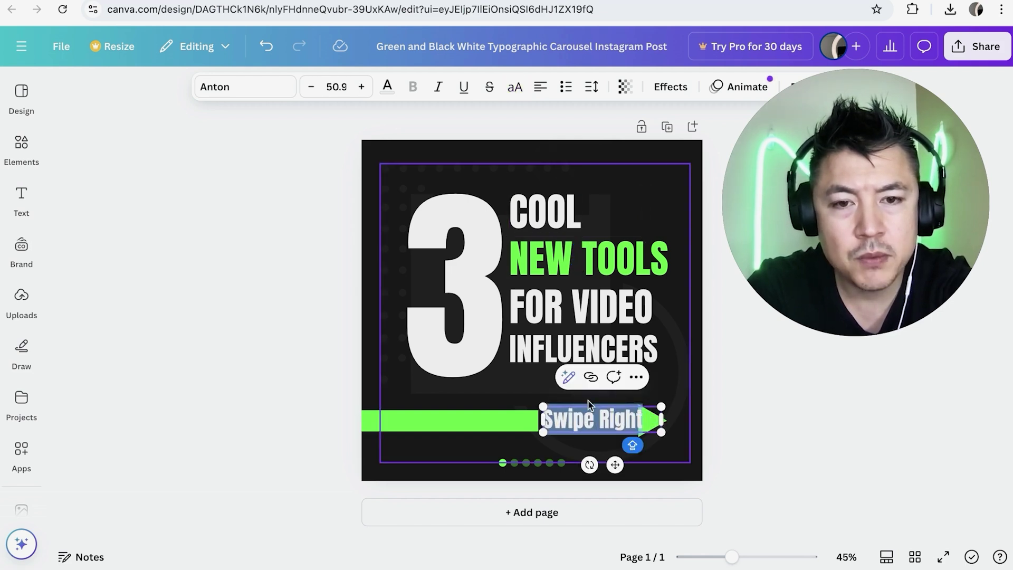
pyautogui.click(487, 397)
pyautogui.moveTo(587, 419); pyautogui.dragTo(583, 418)
pyautogui.click(289, 274)
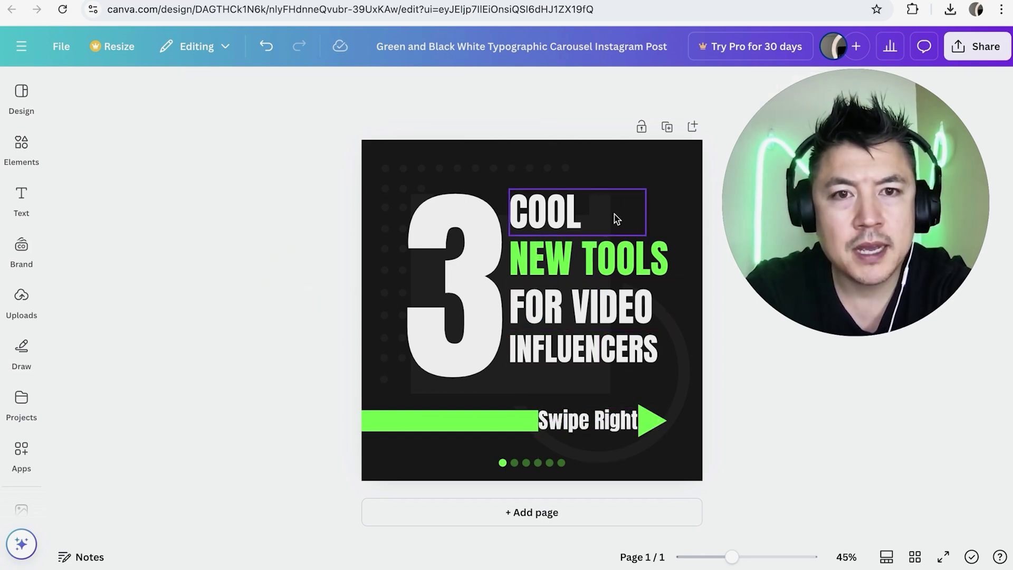
# Duplicate the cover page as page 2, discarding any blank page
pyautogui.click(586, 523)
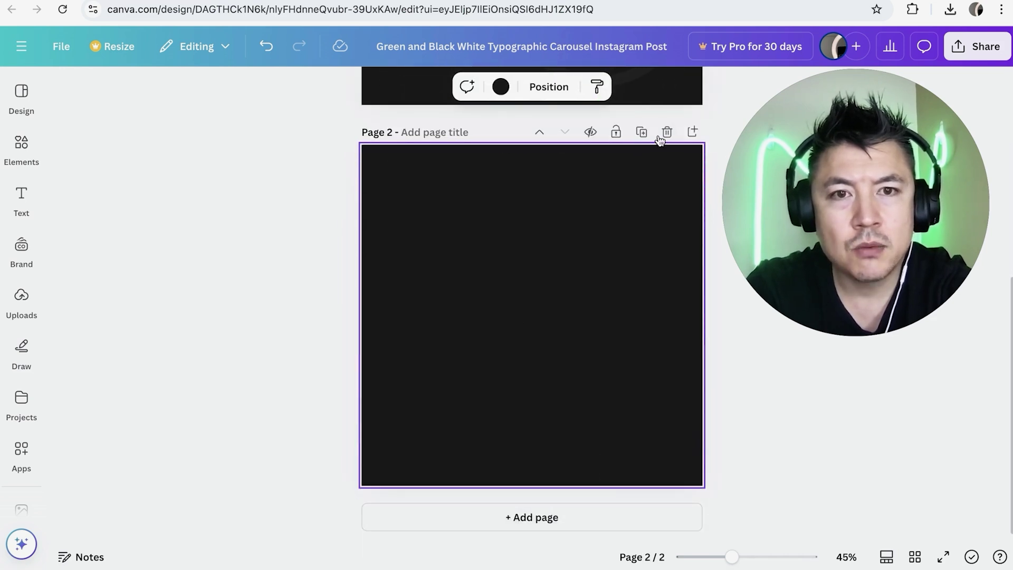
pyautogui.click(668, 132)
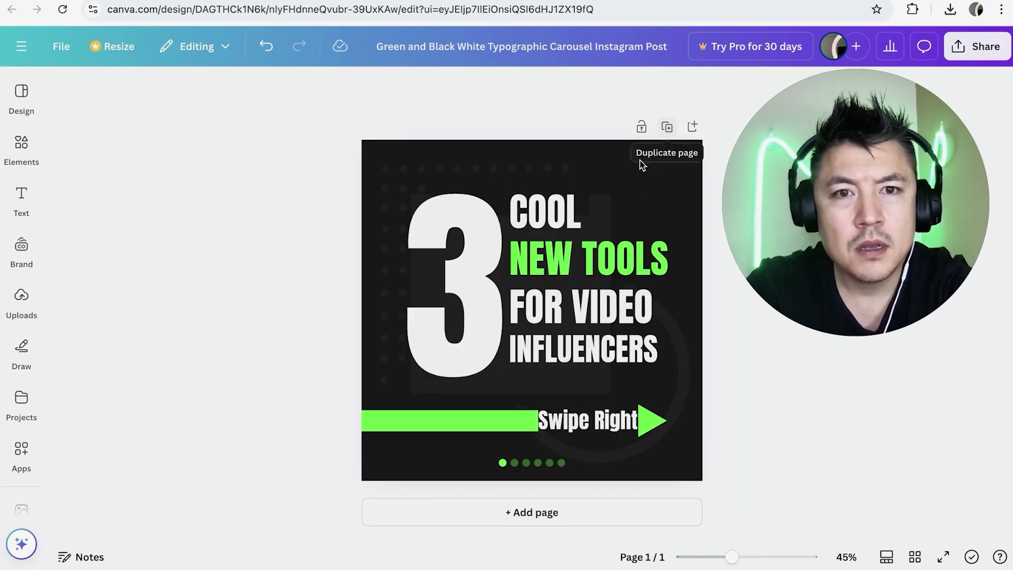
pyautogui.click(668, 126)
pyautogui.scroll(4, 612, 279)
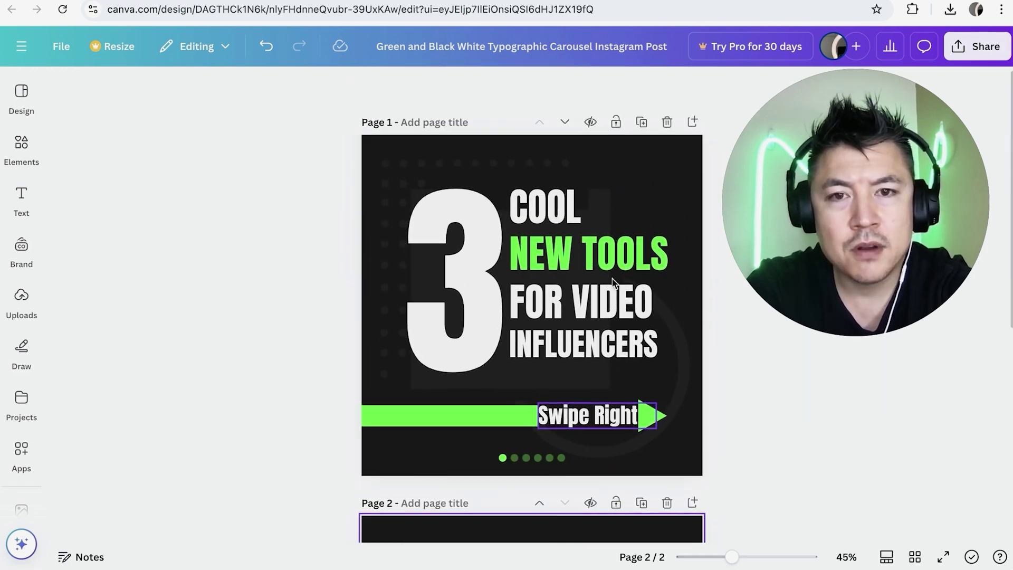
pyautogui.scroll(-3, 568, 331)
pyautogui.scroll(-3, 569, 330)
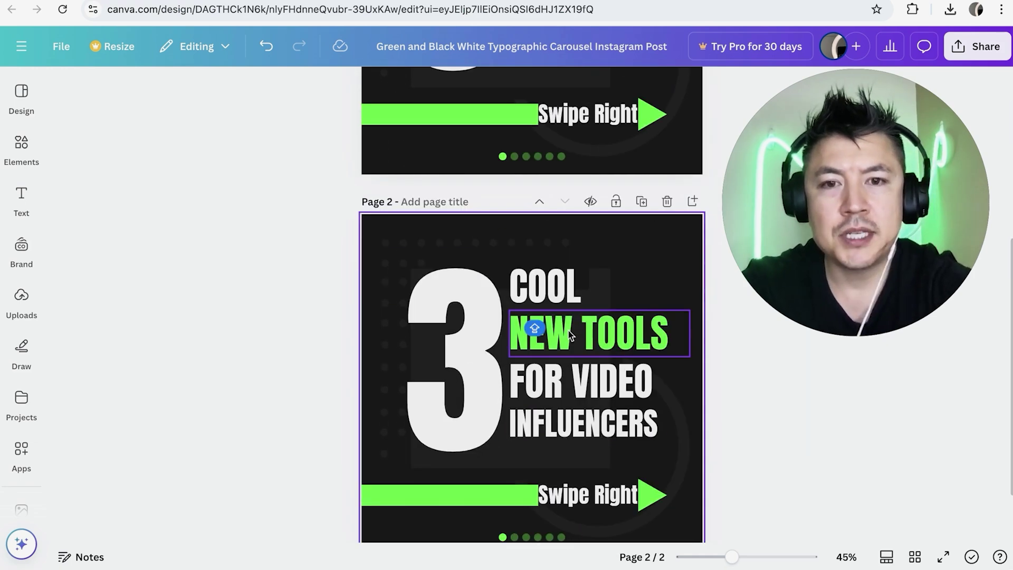
# Replace the large number 3 on page 2 with 1
pyautogui.click(474, 338)
pyautogui.doubleClick(474, 338)
pyautogui.write('1')
# Replace page 2's first three heading lines with "CHATGPT", "FREE" and "EASY TO USE", shrinking the third to fit one line
pyautogui.click(558, 301)
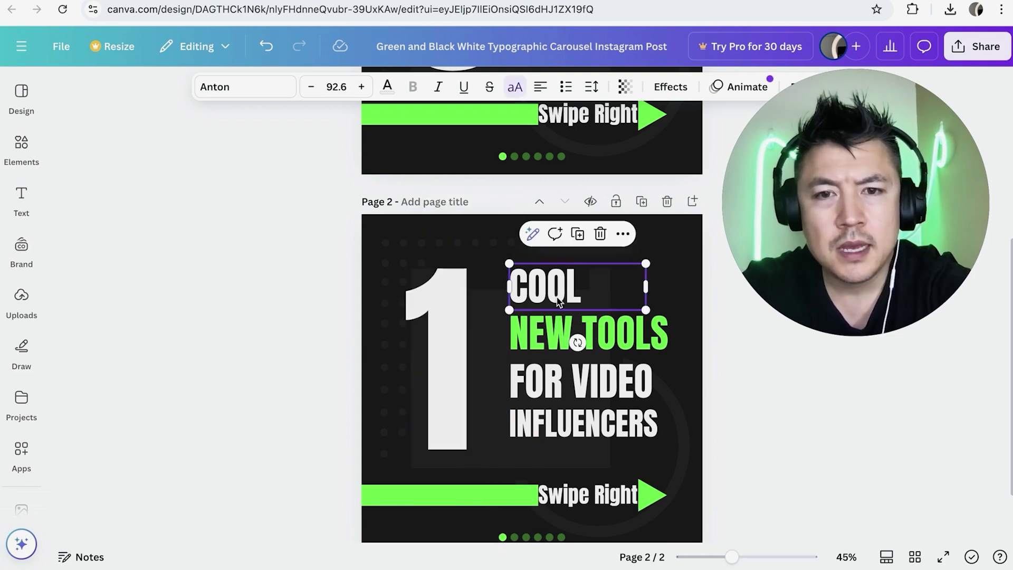
pyautogui.doubleClick(569, 293)
pyautogui.write('CHATGPT')
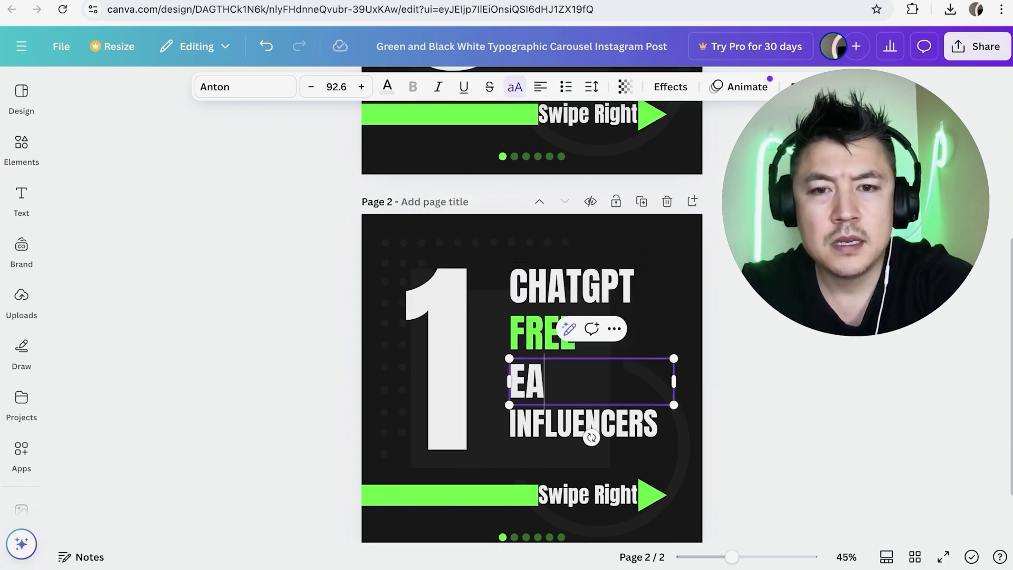
pyautogui.write('SY TO USE')
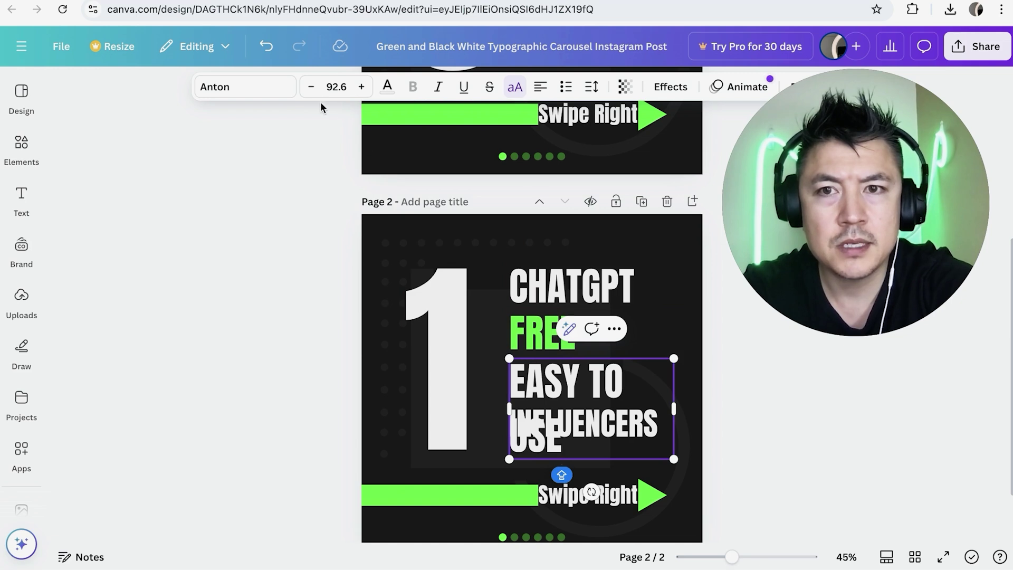
pyautogui.click(311, 87)
# Replace the heading word "INFLUENCERS" on page 2 with "NEW" and compare the page with the cover
pyautogui.doubleClick(575, 427)
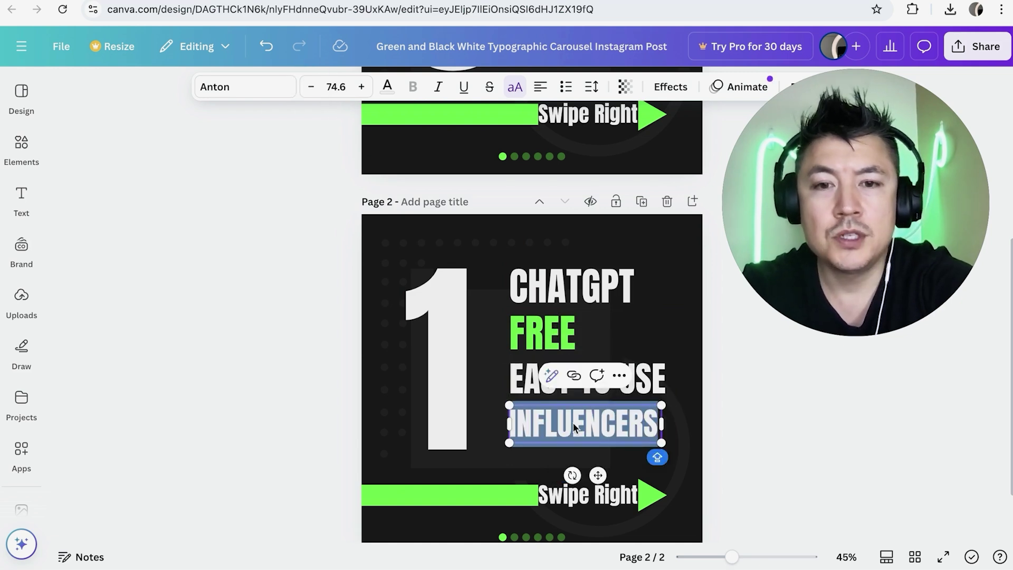
pyautogui.write('NEW')
pyautogui.click(516, 264)
pyautogui.scroll(-3, 530, 322)
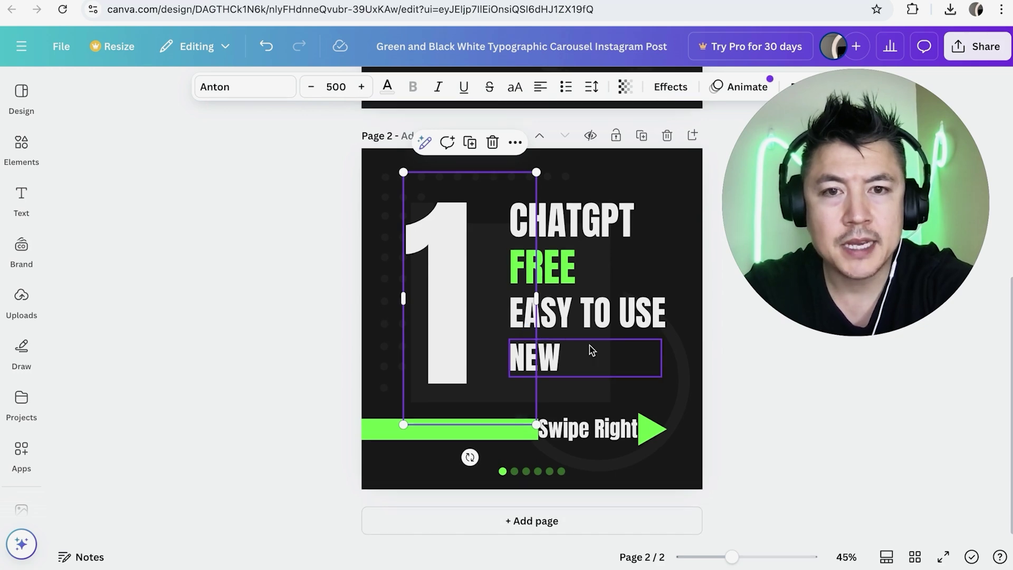
pyautogui.scroll(8, 590, 350)
pyautogui.scroll(-7, 525, 249)
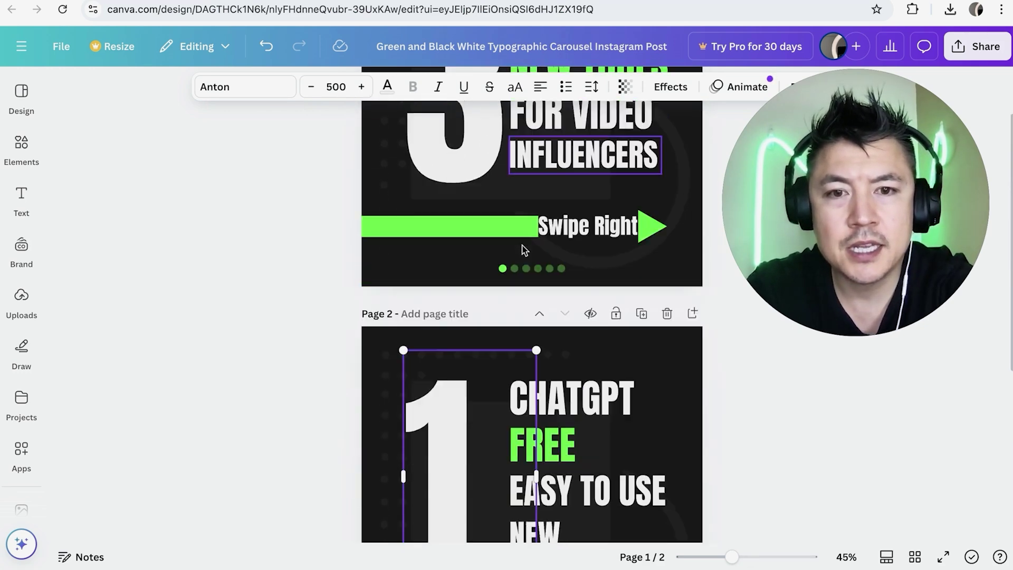
# Add the sticker of a person on a blue beanbag with a laptop to page 2
pyautogui.click(27, 138)
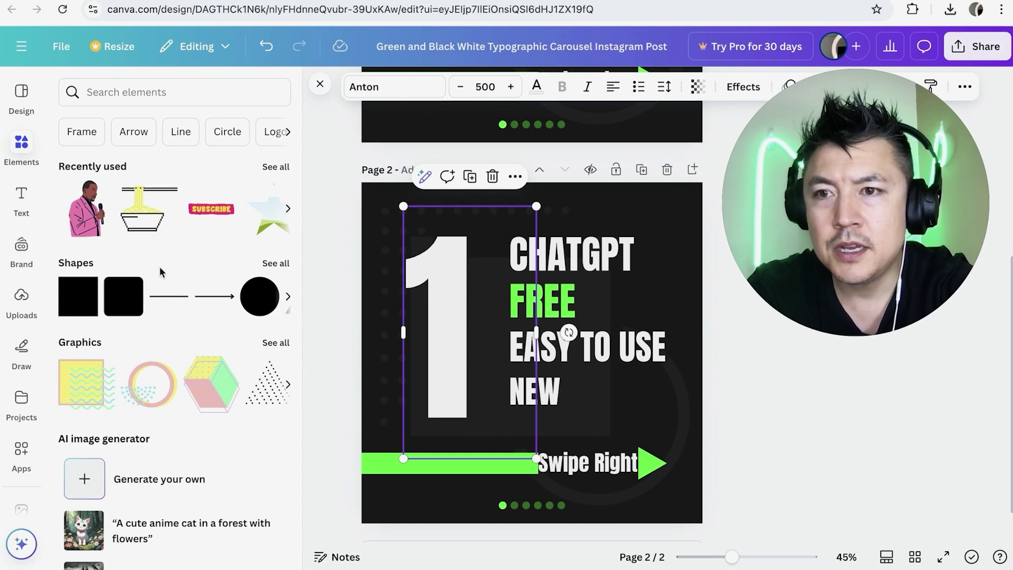
pyautogui.scroll(-3, 159, 267)
pyautogui.scroll(-5, 159, 267)
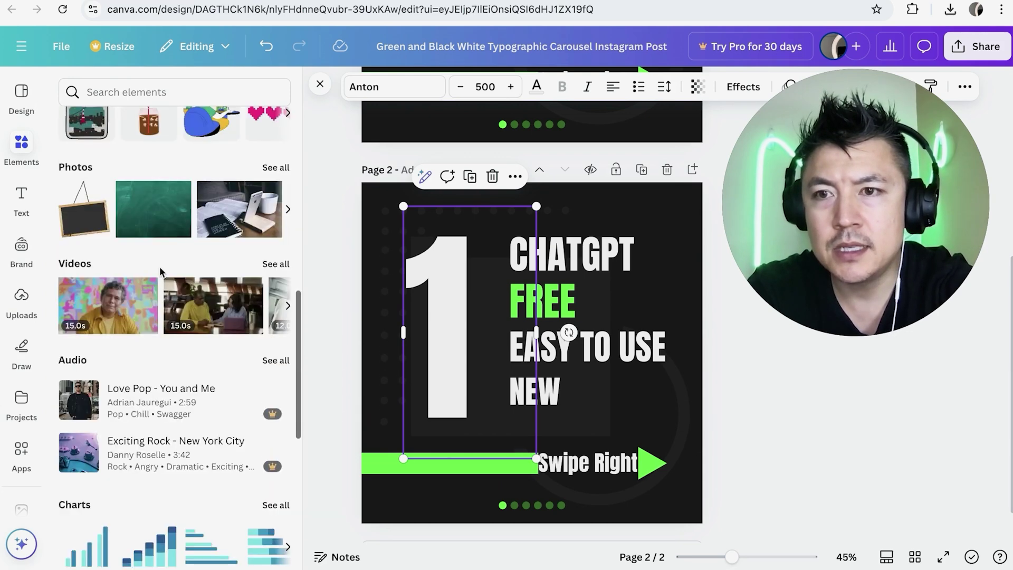
pyautogui.scroll(3, 159, 267)
pyautogui.scroll(-2, 162, 273)
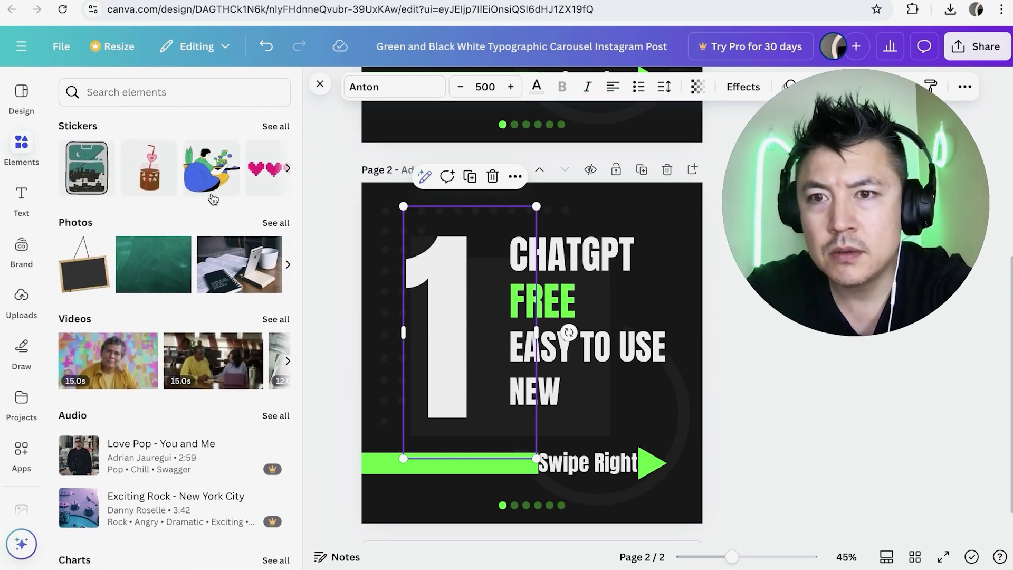
pyautogui.scroll(1, 213, 183)
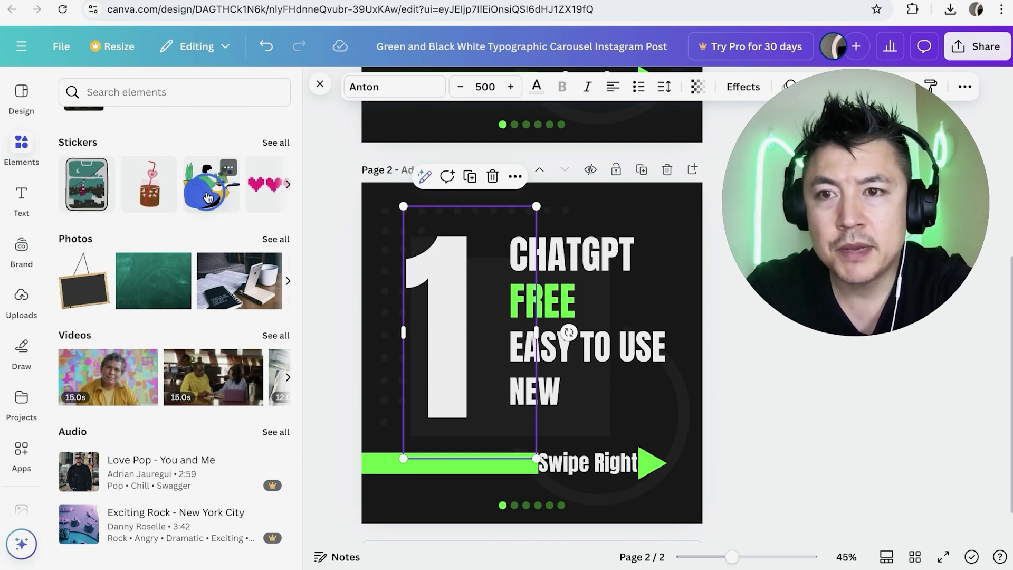
pyautogui.moveTo(220, 200); pyautogui.dragTo(487, 237)
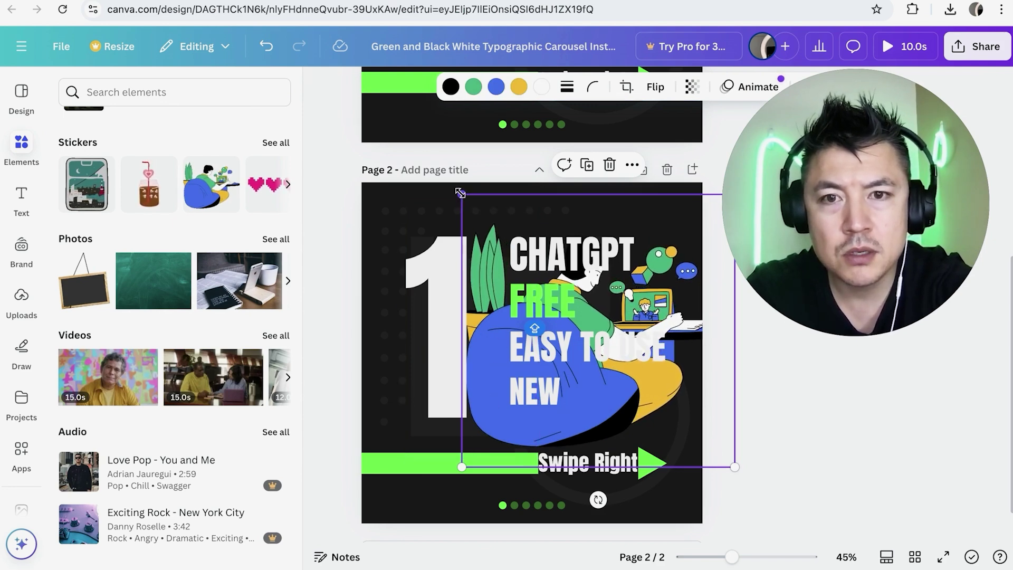
# Shrink the beanbag sticker and place it beside the word "NEW", just above "Swipe Right" on page 2
pyautogui.click(498, 215)
pyautogui.moveTo(497, 215); pyautogui.dragTo(527, 261)
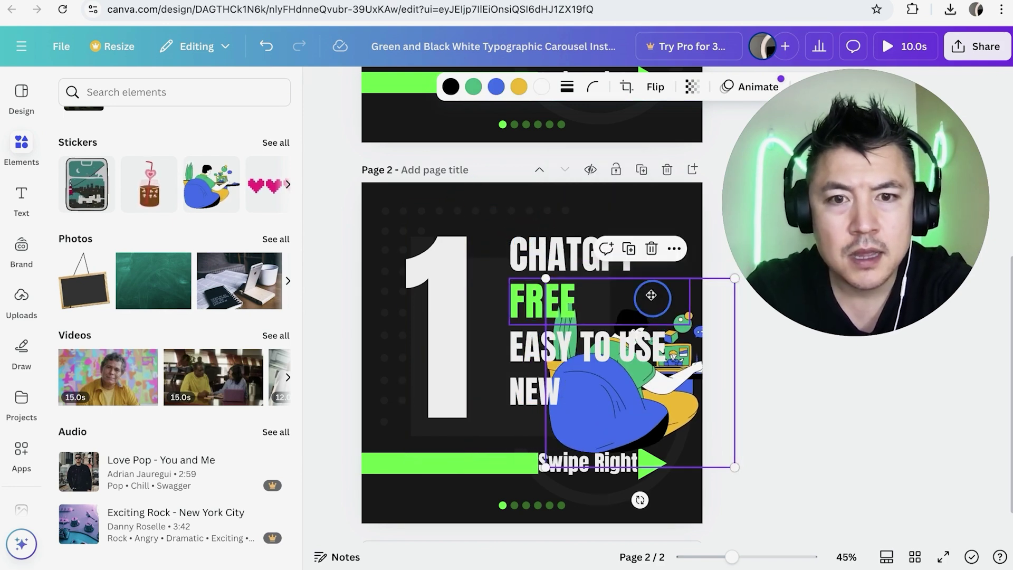
pyautogui.moveTo(651, 294); pyautogui.dragTo(594, 295)
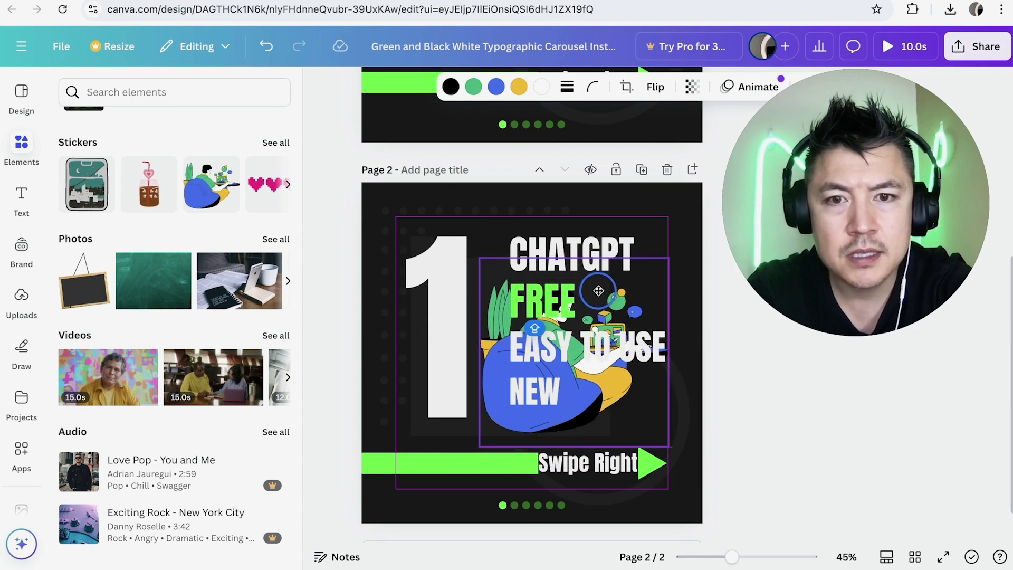
pyautogui.moveTo(477, 256); pyautogui.dragTo(486, 265)
pyautogui.moveTo(541, 295); pyautogui.dragTo(606, 332)
pyautogui.click(606, 359)
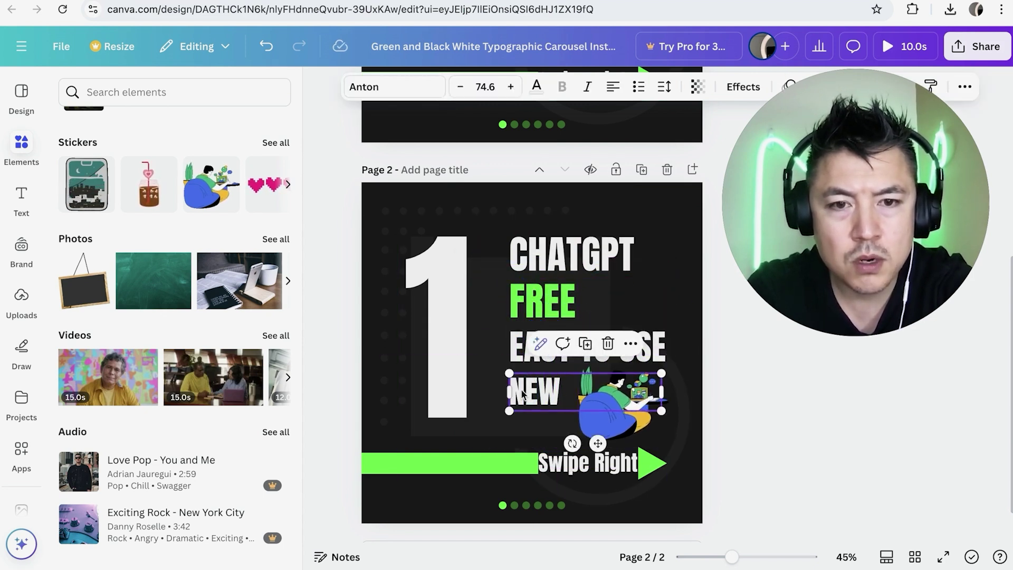
pyautogui.moveTo(598, 399); pyautogui.dragTo(607, 418)
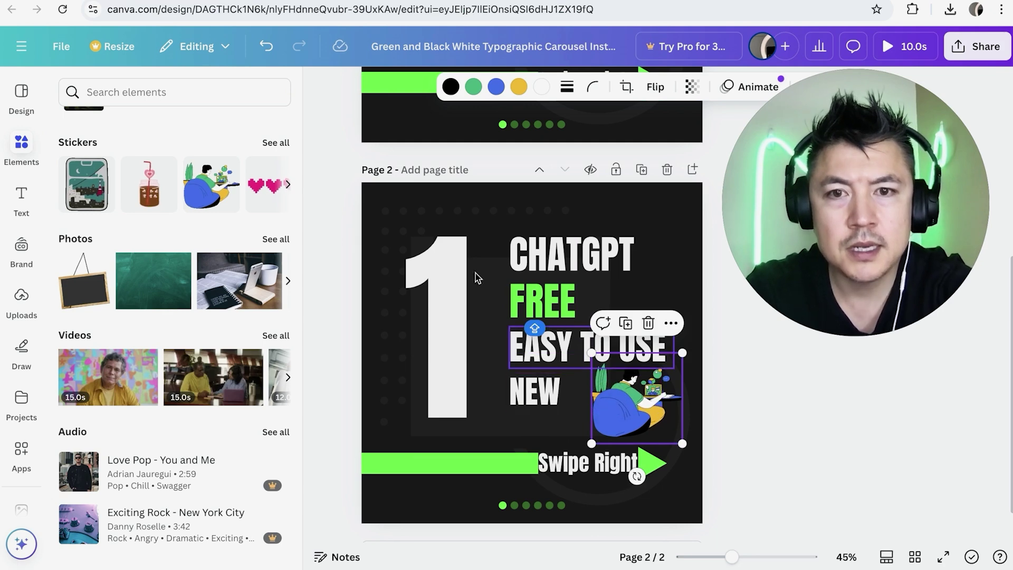
pyautogui.click(515, 321)
# Try placing the uploaded photo of the man at the balustrade in the cover's upper right corner at reduced size, and delete it
pyautogui.scroll(5, 515, 322)
pyautogui.scroll(2, 515, 321)
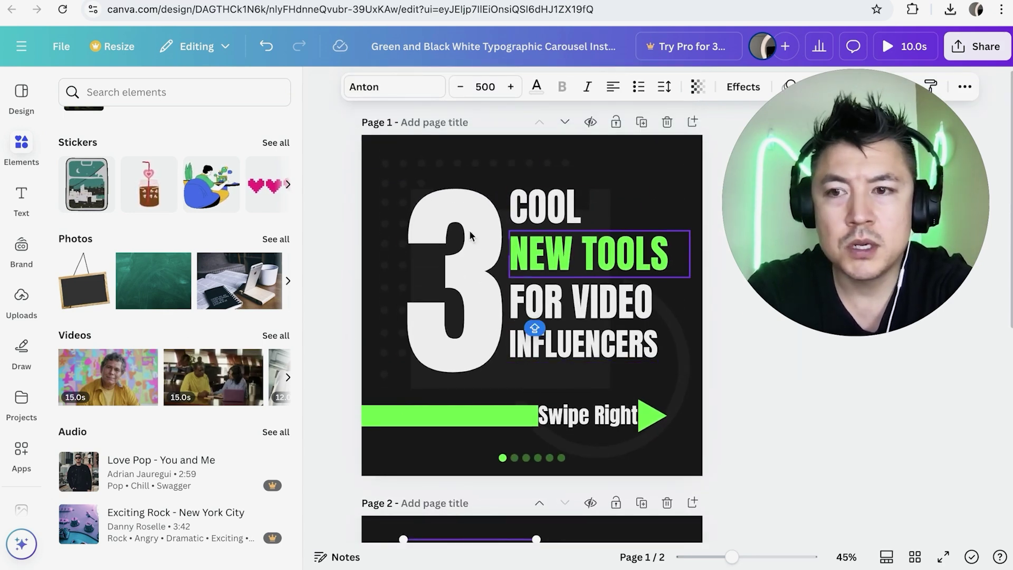
pyautogui.click(22, 304)
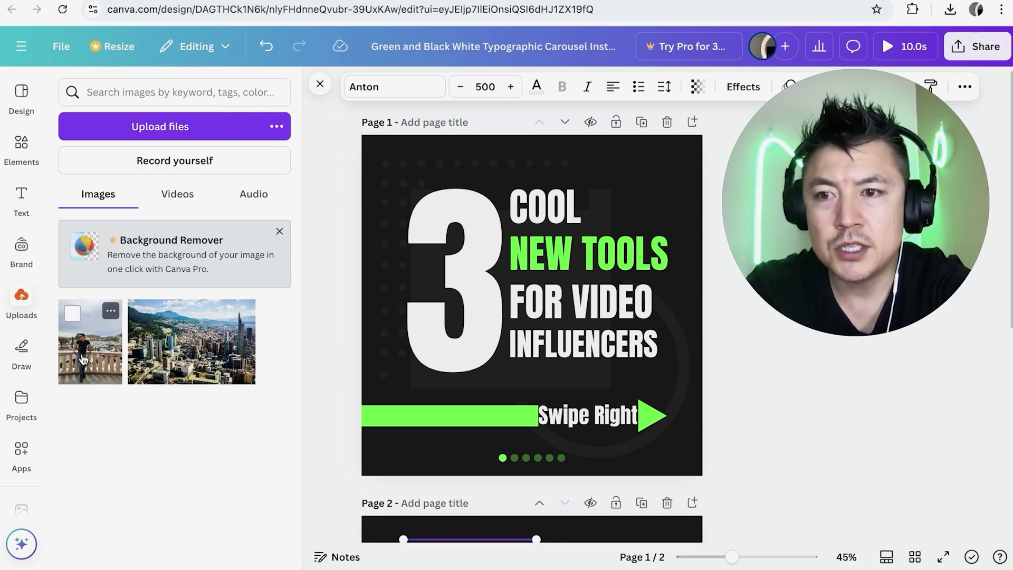
pyautogui.moveTo(84, 359); pyautogui.dragTo(530, 203)
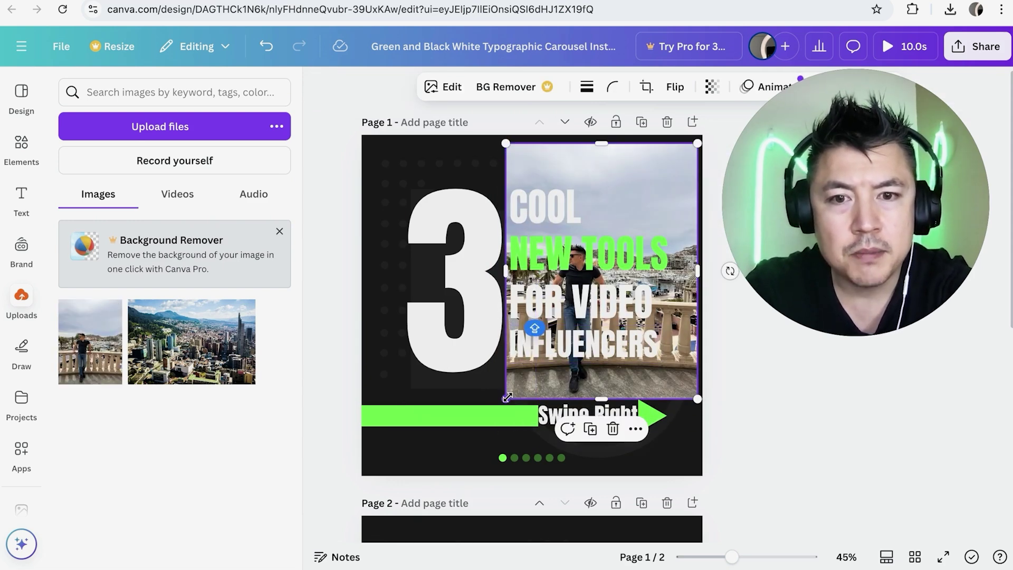
pyautogui.moveTo(508, 397); pyautogui.dragTo(615, 249)
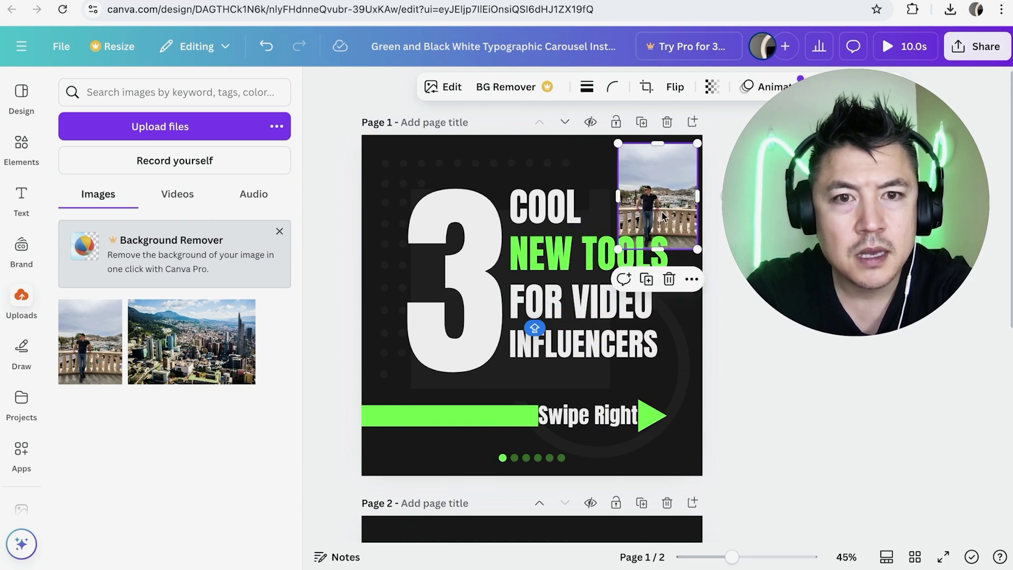
pyautogui.moveTo(656, 208)
pyautogui.mouseDown()
pyautogui.moveTo(648, 196)
pyautogui.moveTo(649, 206)
pyautogui.mouseUp()
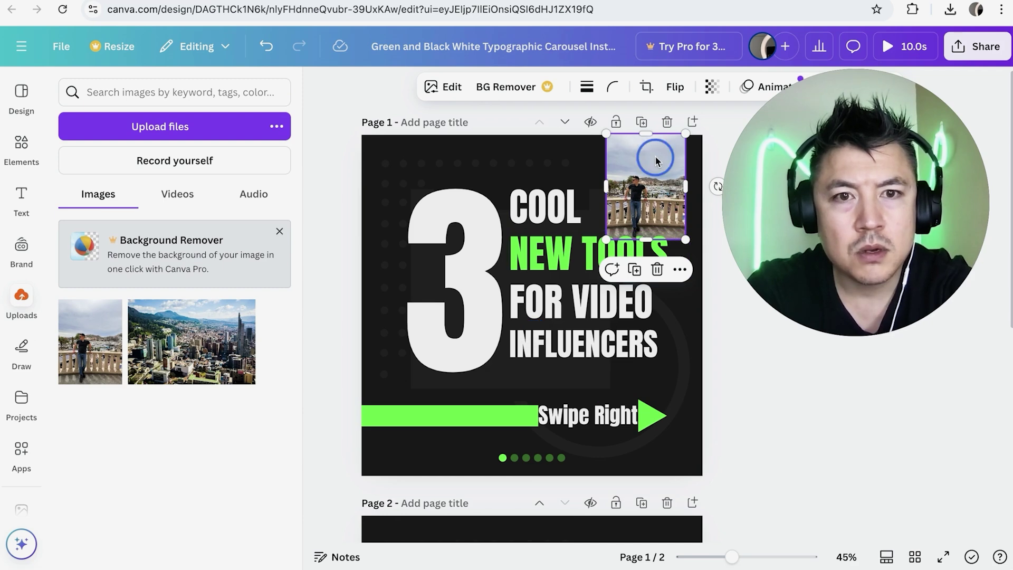
pyautogui.press('Delete')
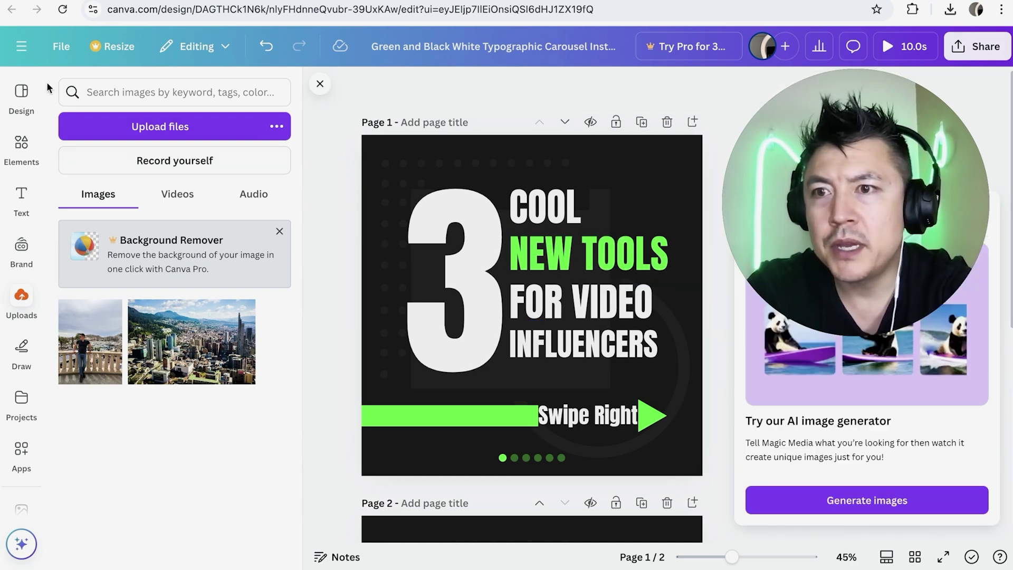
# Add a round scalloped-edge frame to the cover, shrink it and place it in the upper right corner beside "COOL"
pyautogui.click(21, 146)
pyautogui.scroll(-8, 192, 254)
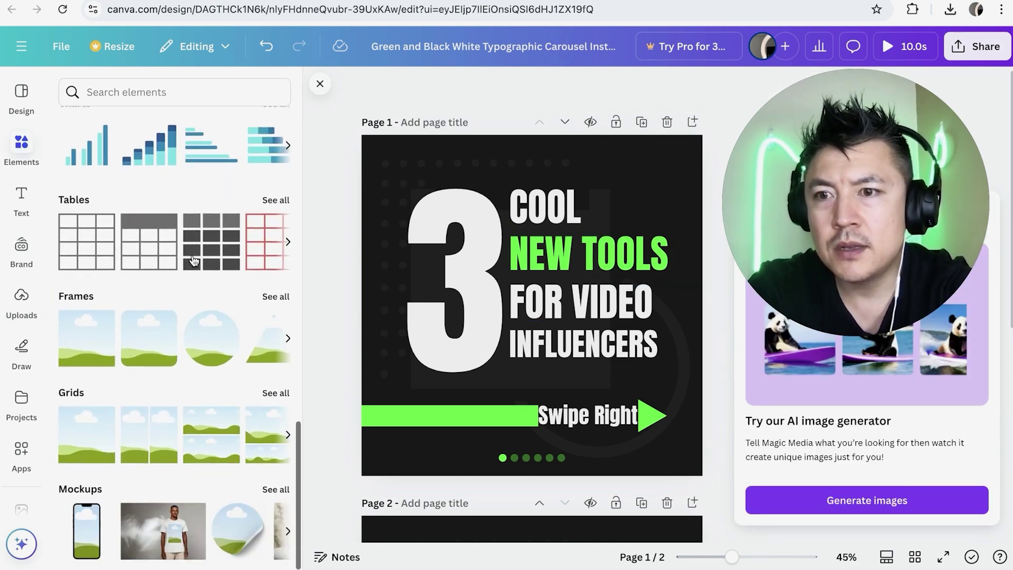
pyautogui.scroll(-2, 193, 260)
pyautogui.click(288, 230)
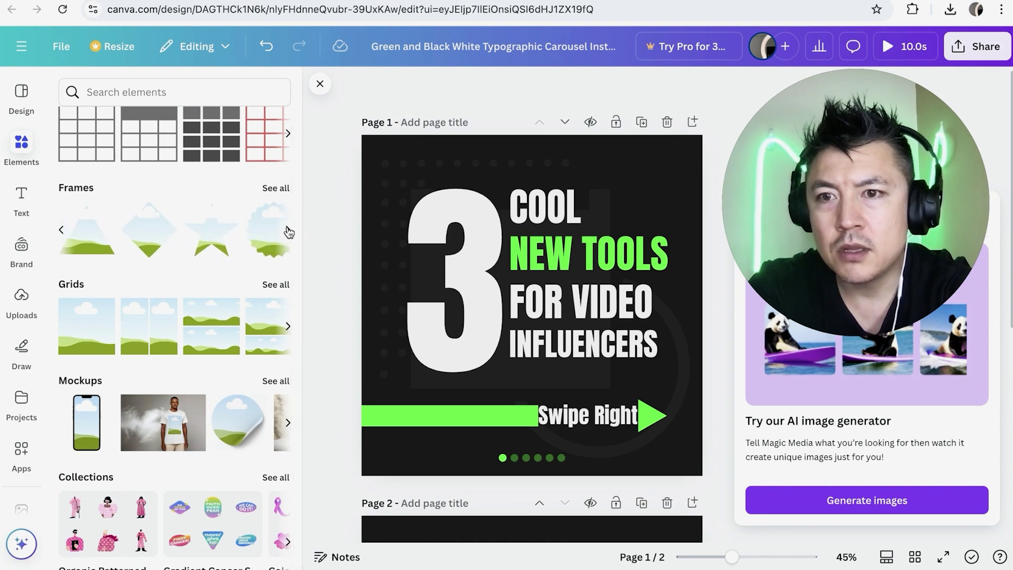
pyautogui.click(288, 230)
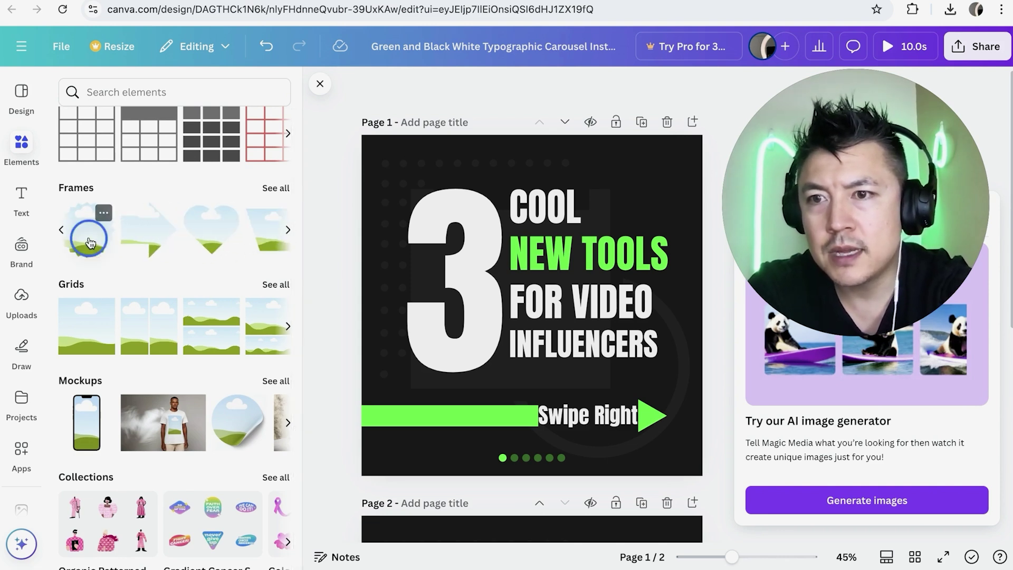
pyautogui.moveTo(90, 242); pyautogui.dragTo(562, 177)
pyautogui.moveTo(529, 309); pyautogui.dragTo(599, 233)
pyautogui.moveTo(643, 204); pyautogui.dragTo(634, 201)
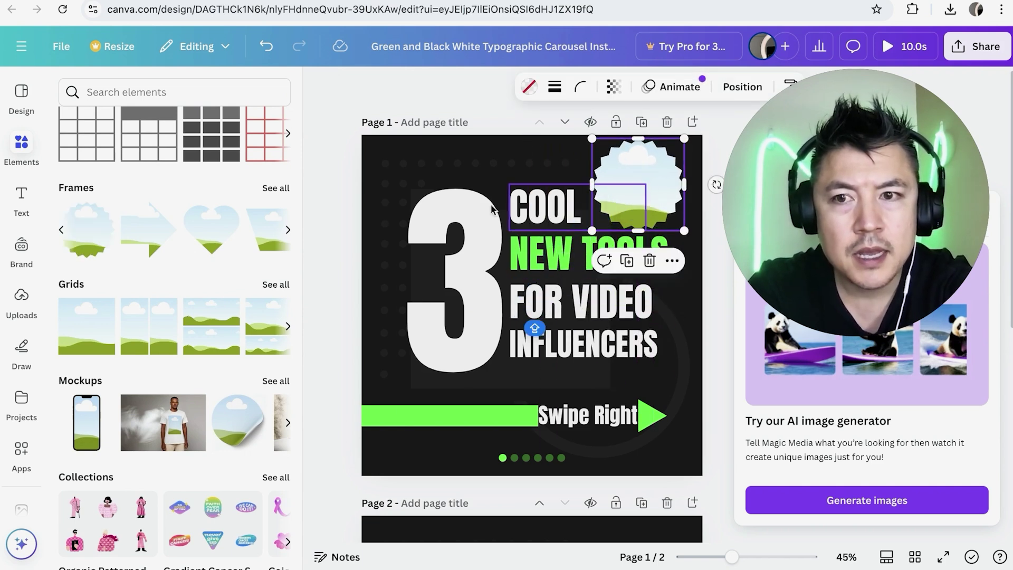
# Fill the scalloped frame on the cover with the uploaded photo of the man at the balustrade
pyautogui.click(21, 300)
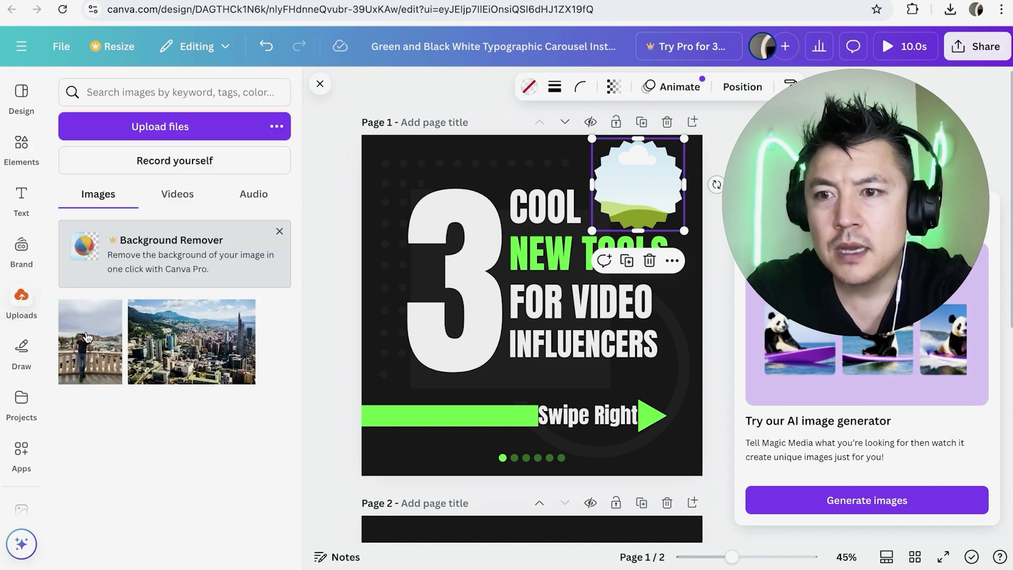
pyautogui.moveTo(77, 360); pyautogui.dragTo(604, 183)
pyautogui.click(530, 172)
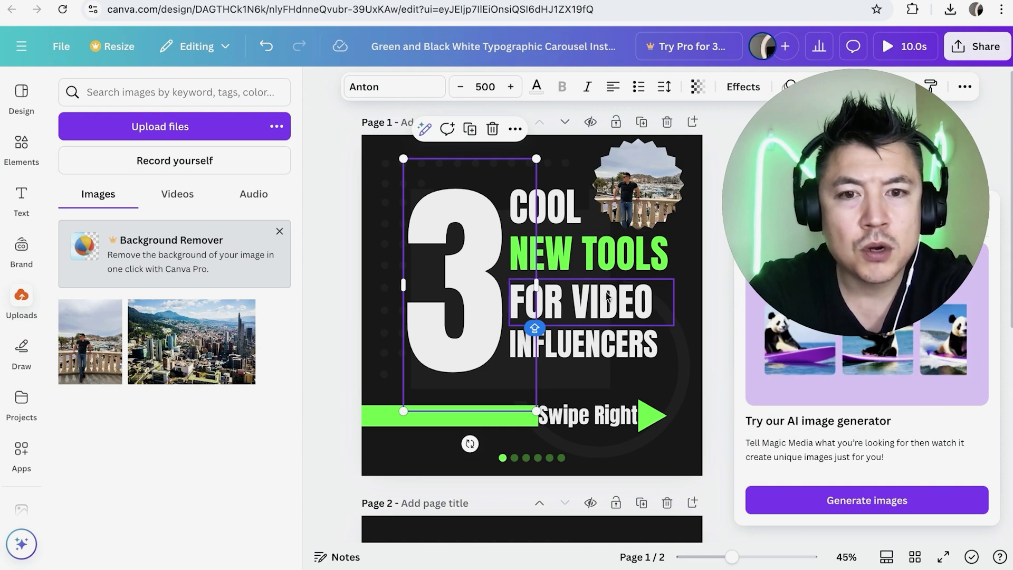
pyautogui.scroll(-6, 572, 376)
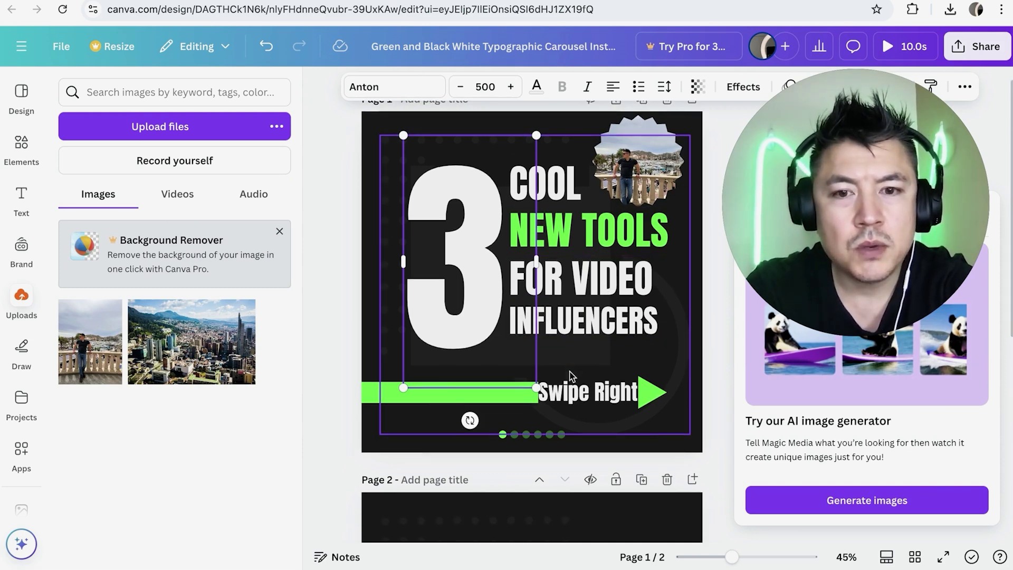
# Rename the design "INSTAGRAM CAROUSEL POST" followed by the creator's first name
pyautogui.scroll(5, 571, 376)
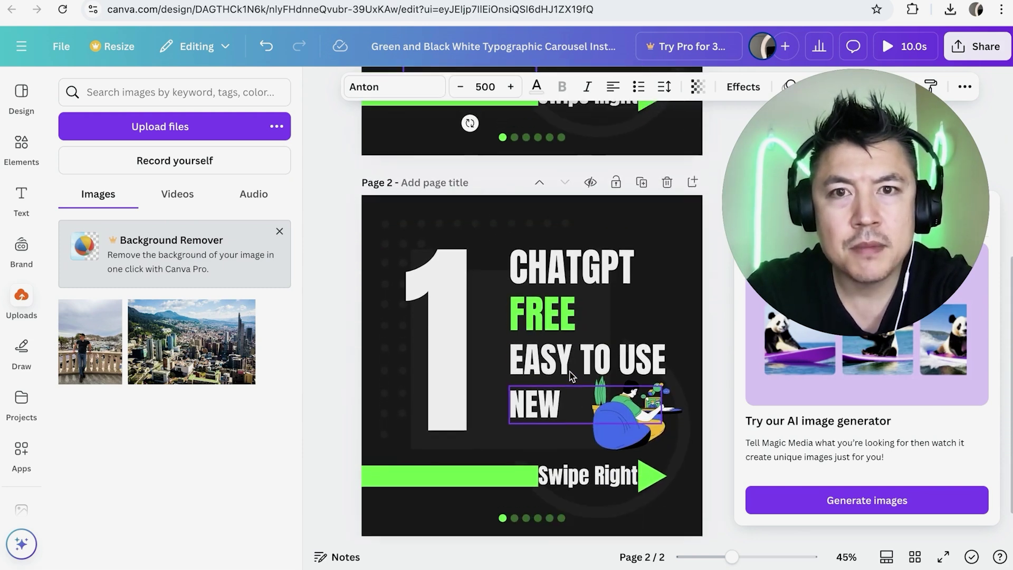
pyautogui.scroll(-6, 571, 376)
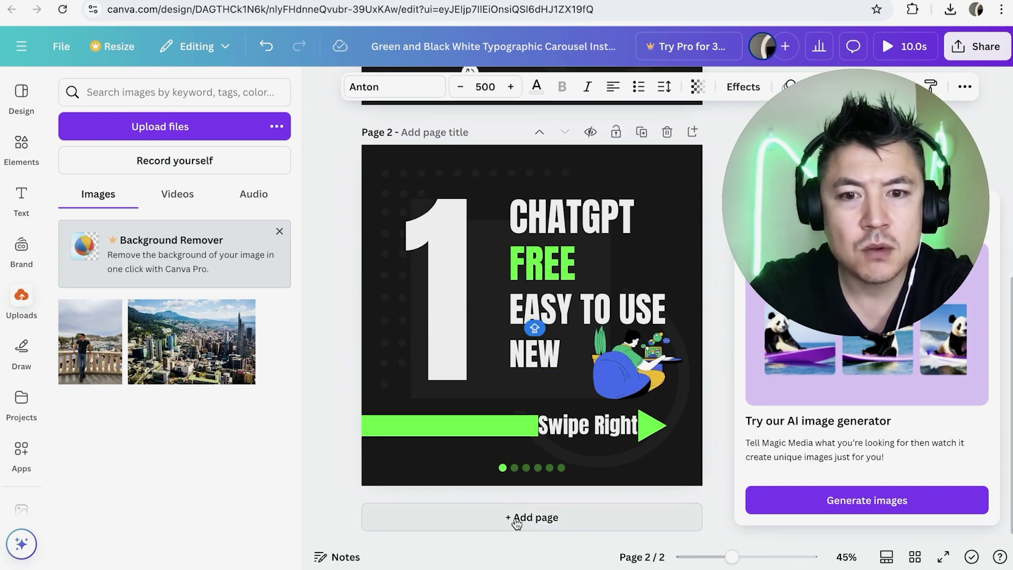
pyautogui.scroll(5, 624, 261)
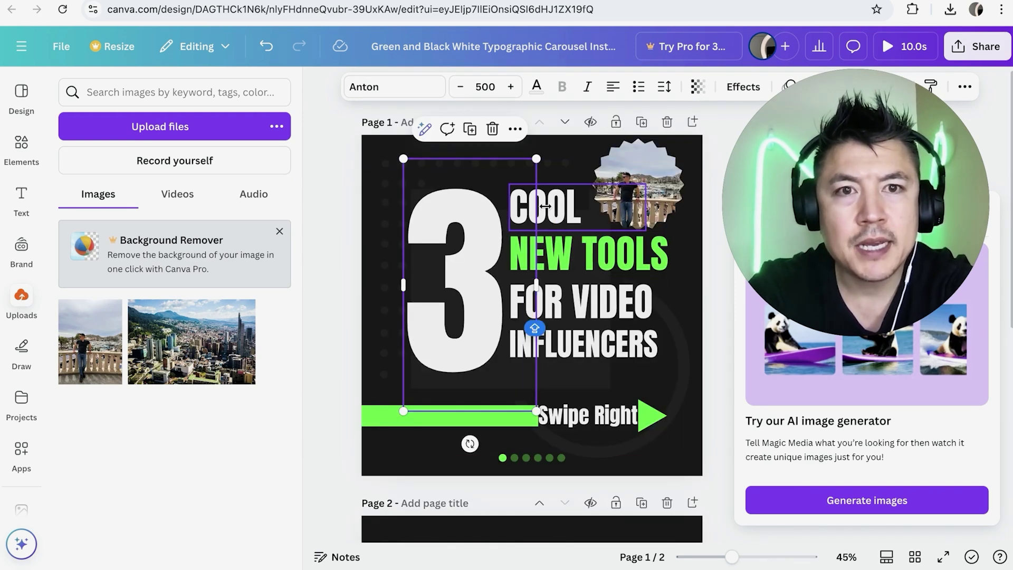
pyautogui.doubleClick(444, 42)
pyautogui.hotkey('ctrl', 'a')
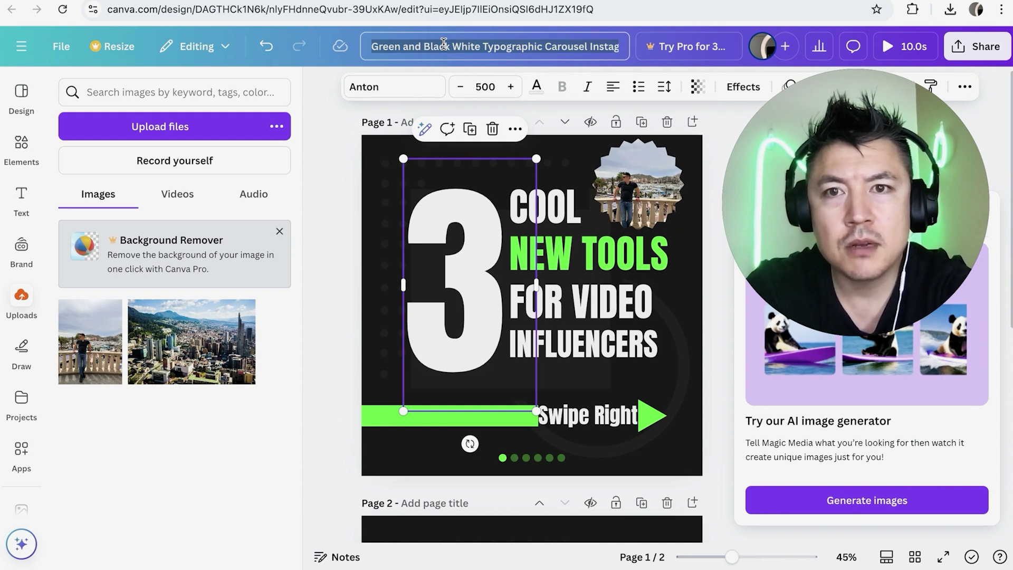
pyautogui.write('INSTAG')
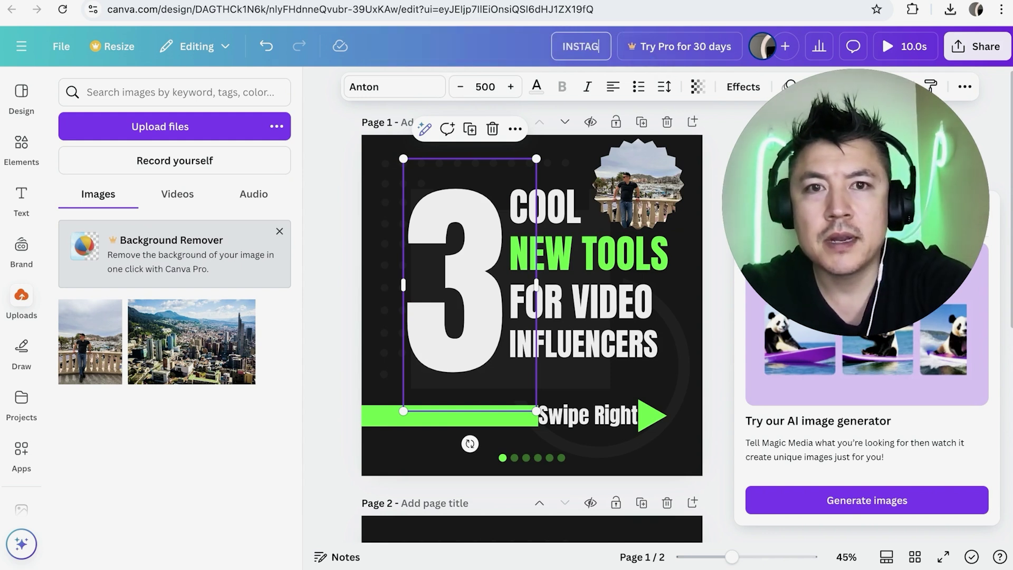
pyautogui.write('RAM CAROUSEL POST ANTHONY')
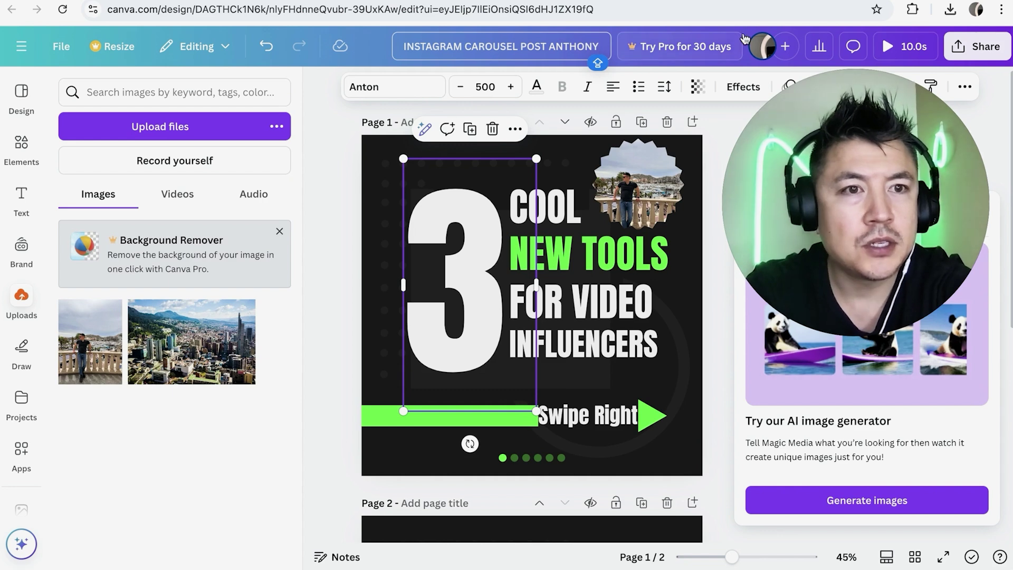
# Download all pages of the carousel design as JPG images
pyautogui.click(966, 50)
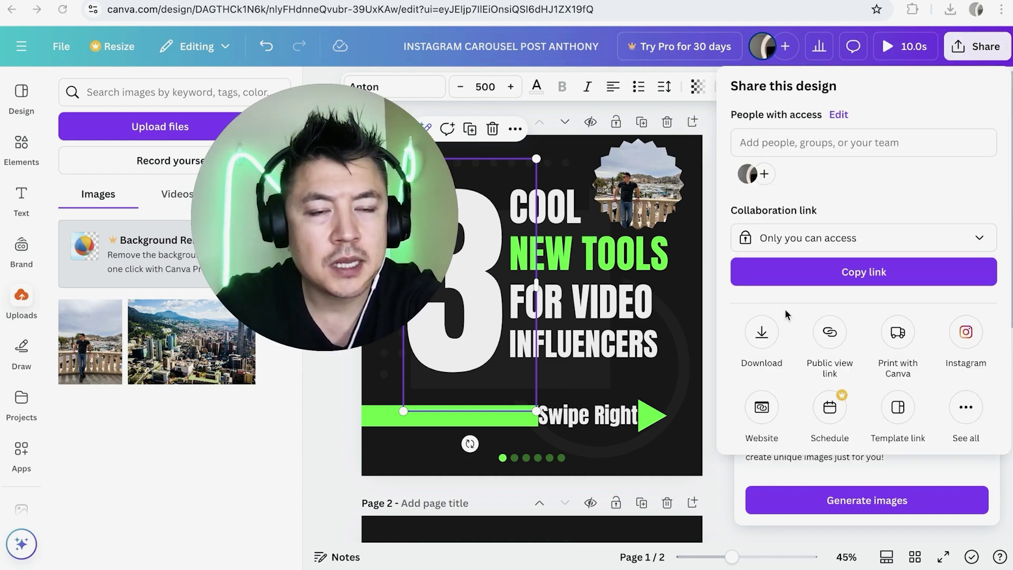
pyautogui.click(762, 333)
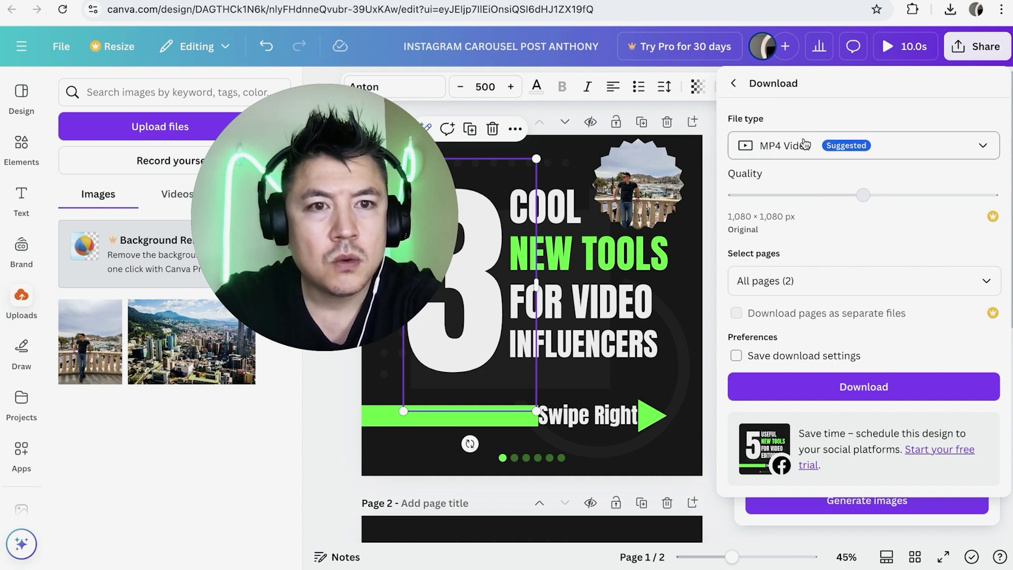
pyautogui.click(934, 145)
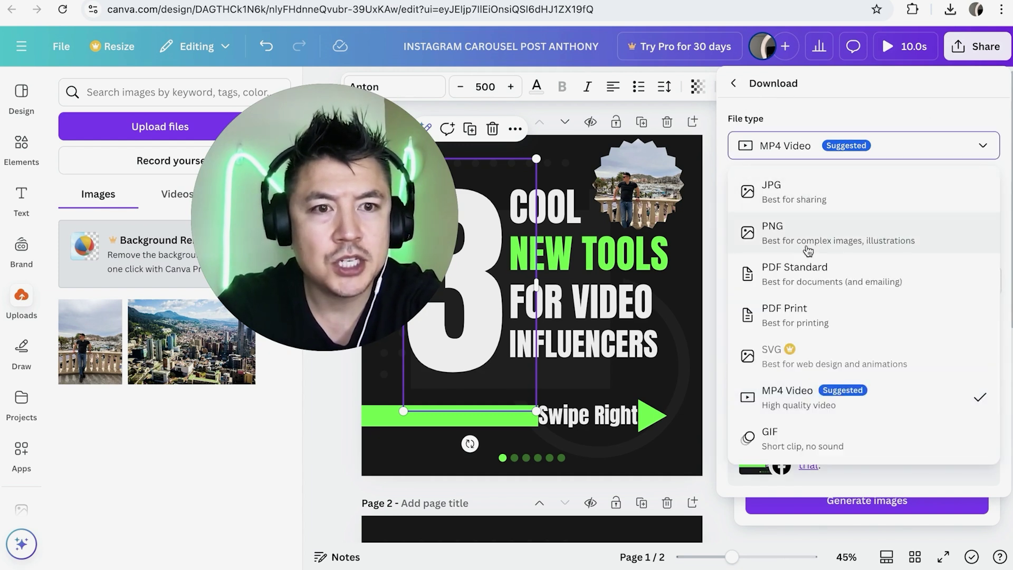
pyautogui.click(796, 194)
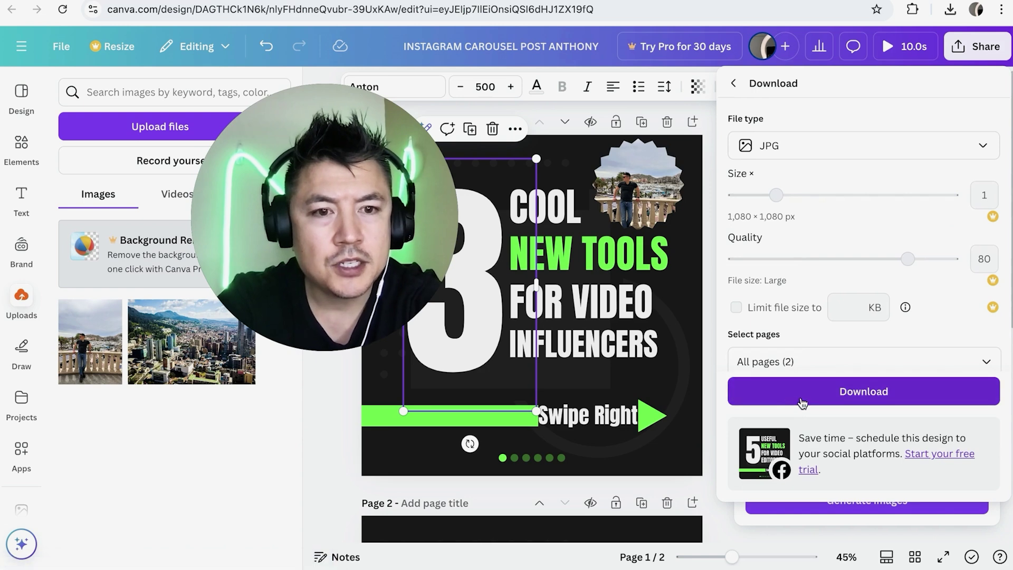
pyautogui.click(812, 394)
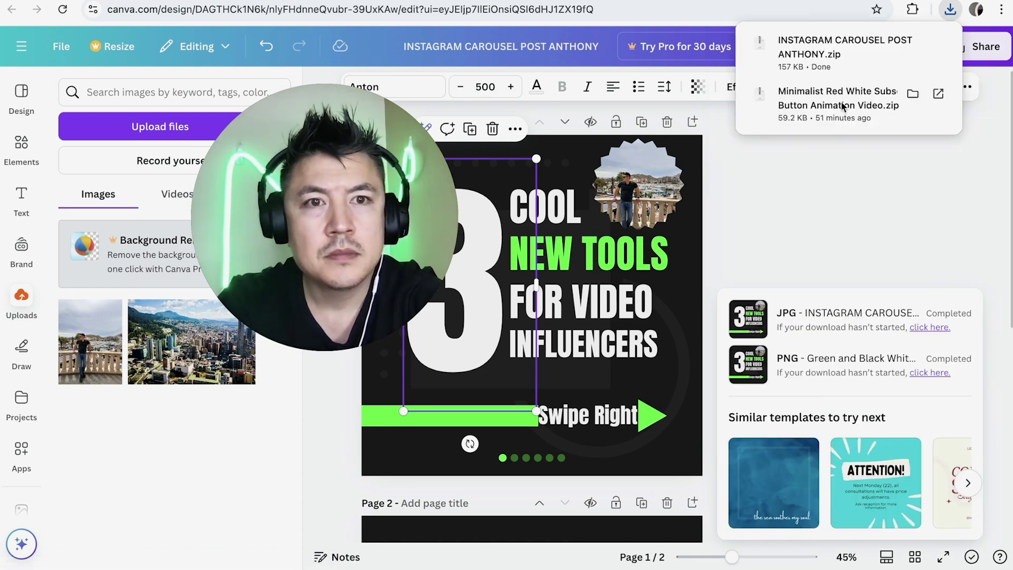
# Open the downloaded carousel zip in Finder and select both page images, 1.jpg and 2.jpg
pyautogui.click(798, 50)
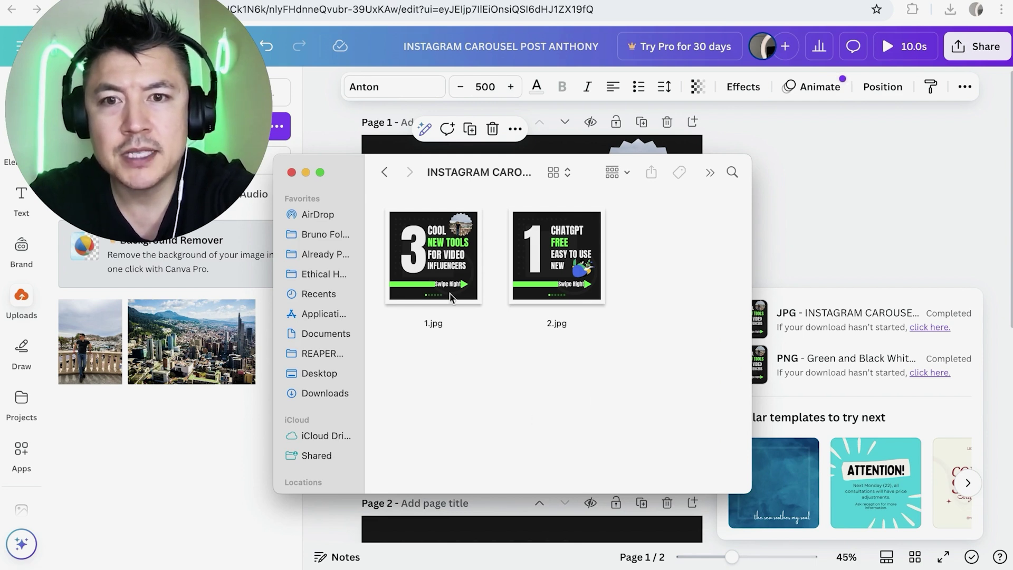
pyautogui.moveTo(652, 252); pyautogui.dragTo(434, 248)
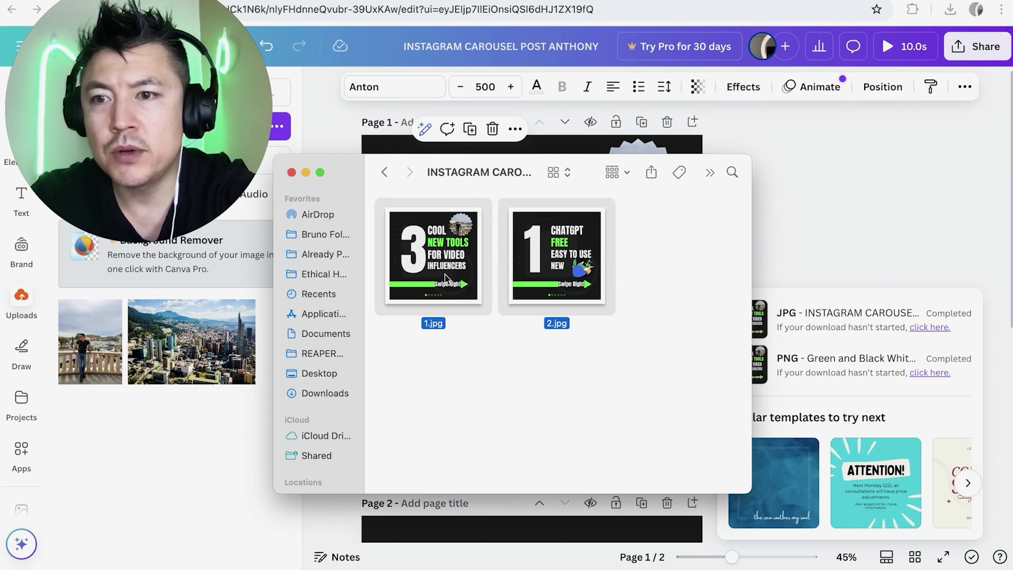